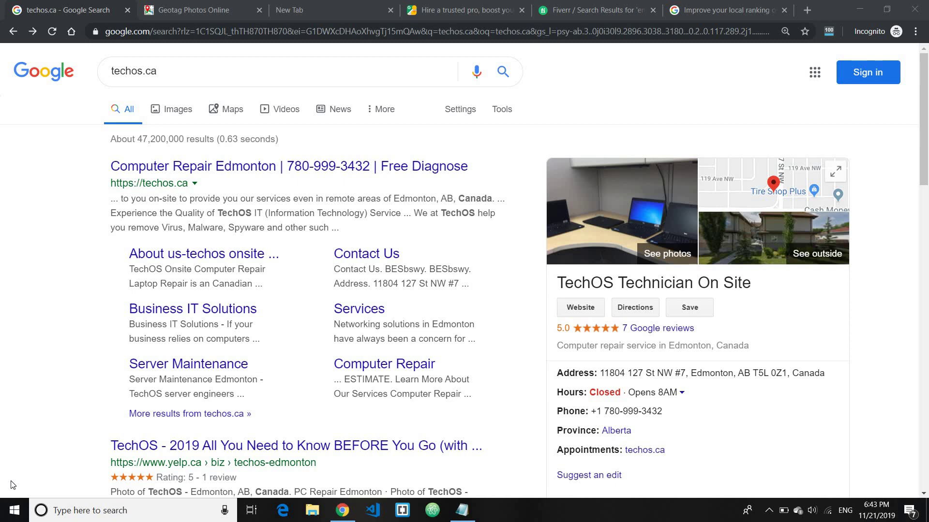
- Highlight the first keyword-optimization tip in the Notepad GMB checklist, then minimize Notepad
left_click(468, 510)
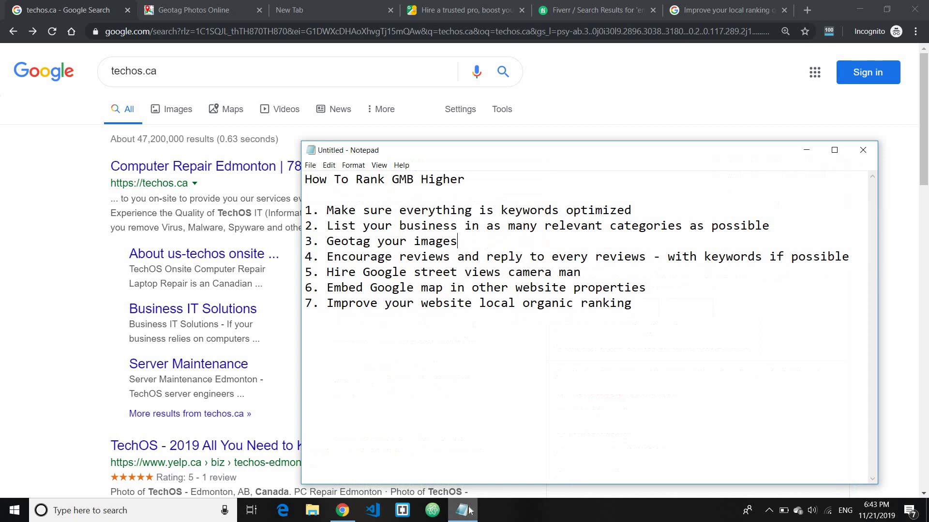
left_click(355, 225)
left_click_drag(325, 215, 639, 205)
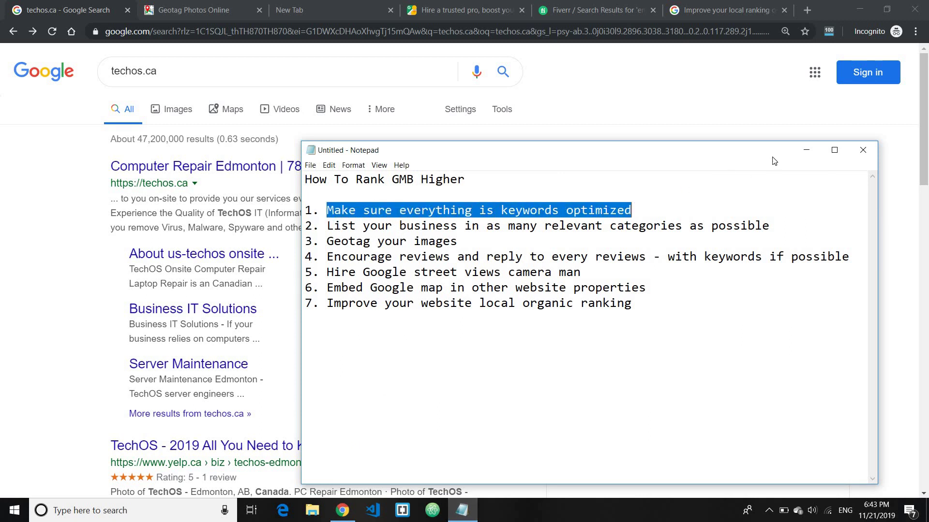
left_click(805, 150)
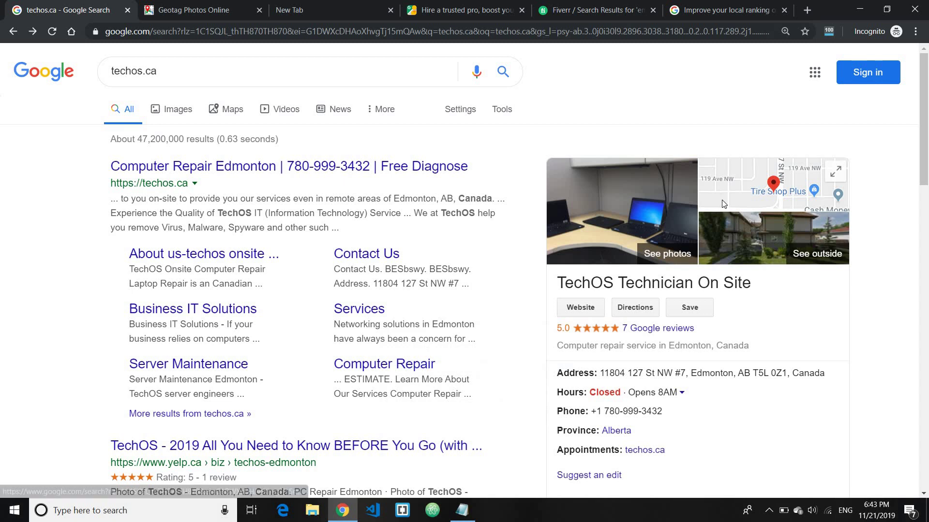
- Highlight parts of the TechOS business name in the knowledge panel title, starting with TechOS
scroll(727, 178, "down", 2)
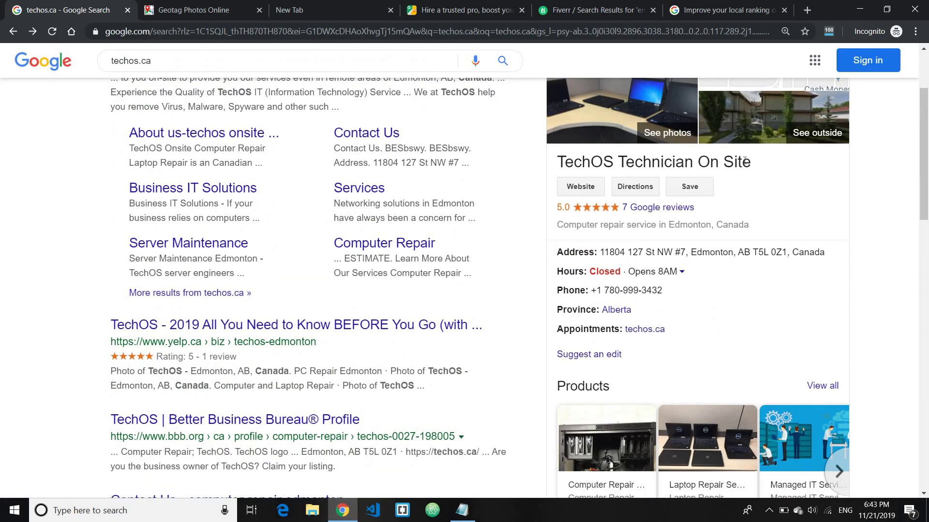
left_click_drag(757, 165, 559, 162)
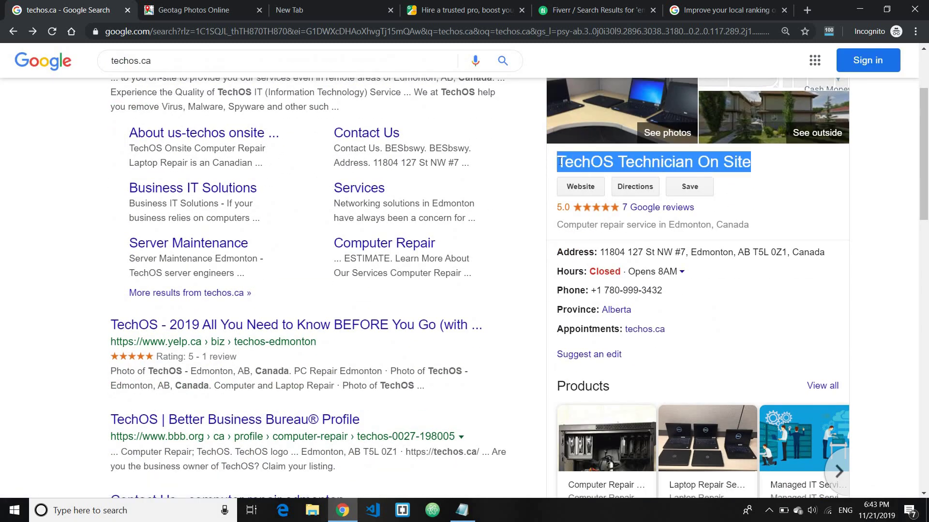
left_click(632, 158)
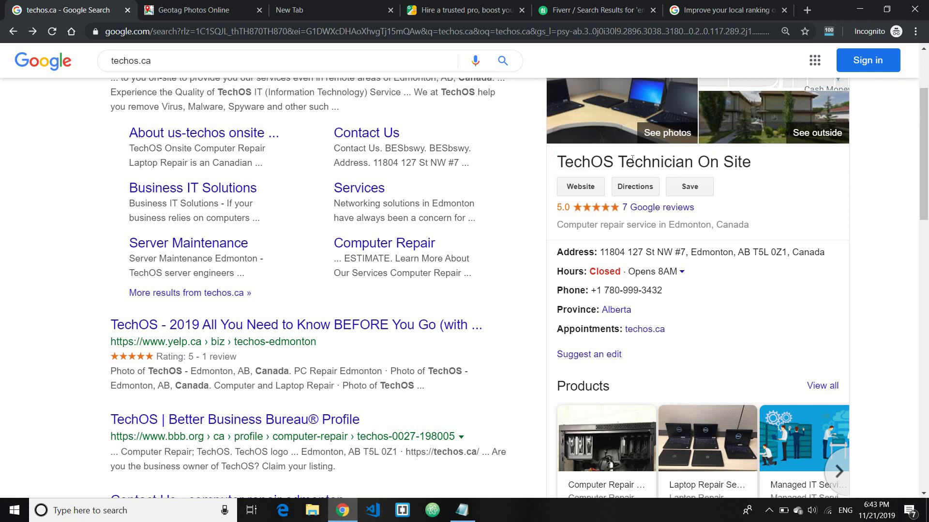
left_click_drag(618, 163, 748, 163)
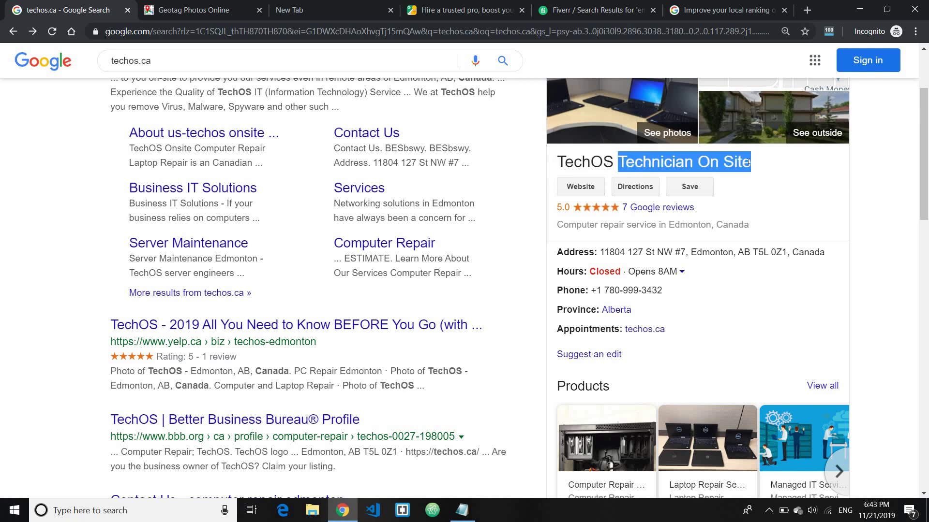
scroll(745, 254, "up", 3)
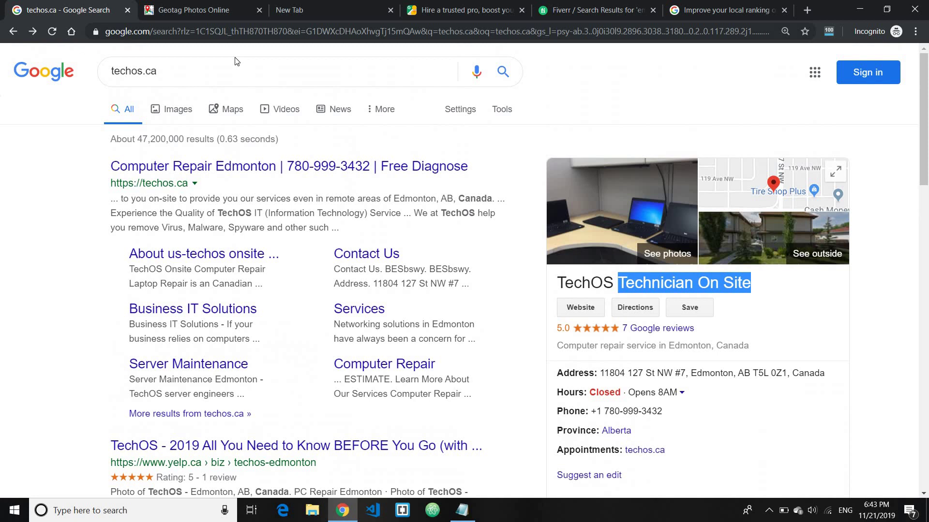
left_click(595, 283)
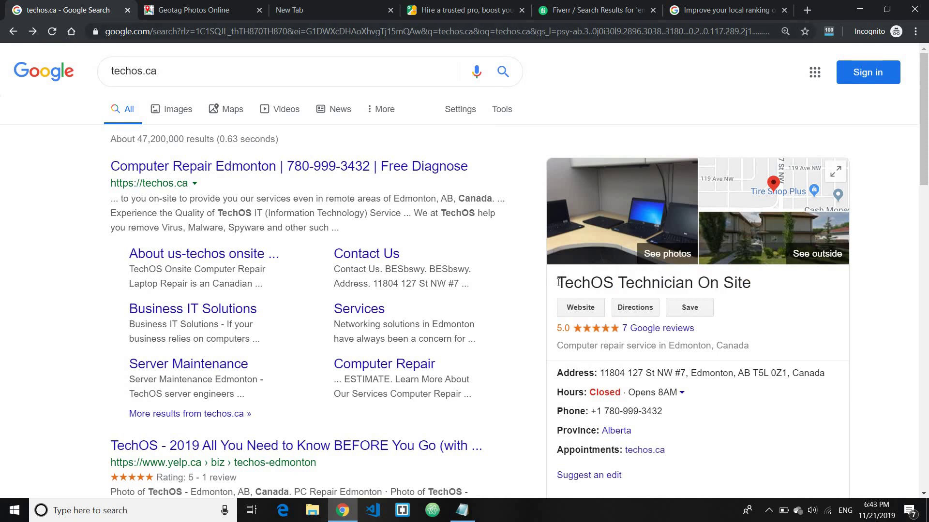
left_click_drag(557, 283, 611, 284)
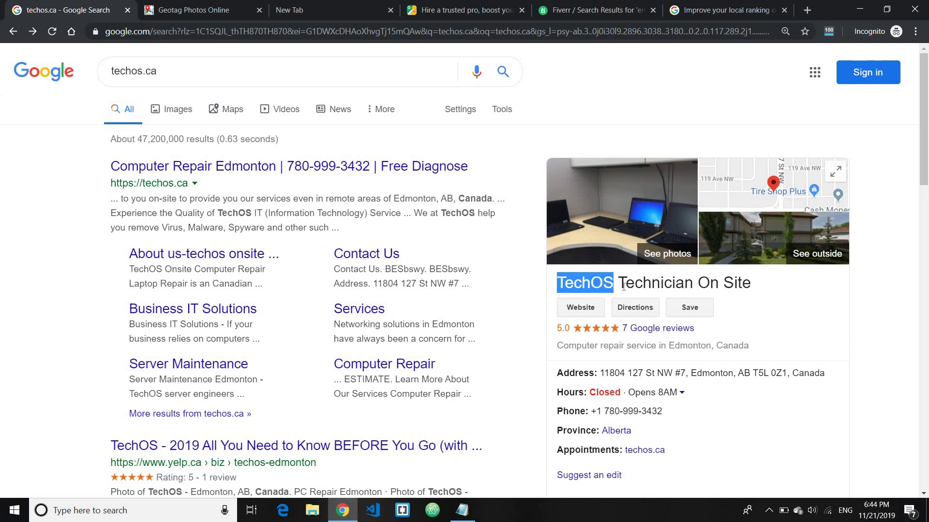
left_click(614, 283)
- Reselect TechOS, then finish by highlighting 'Technician On Site' in the panel title
double_click(573, 284)
left_click_drag(626, 285, 753, 289)
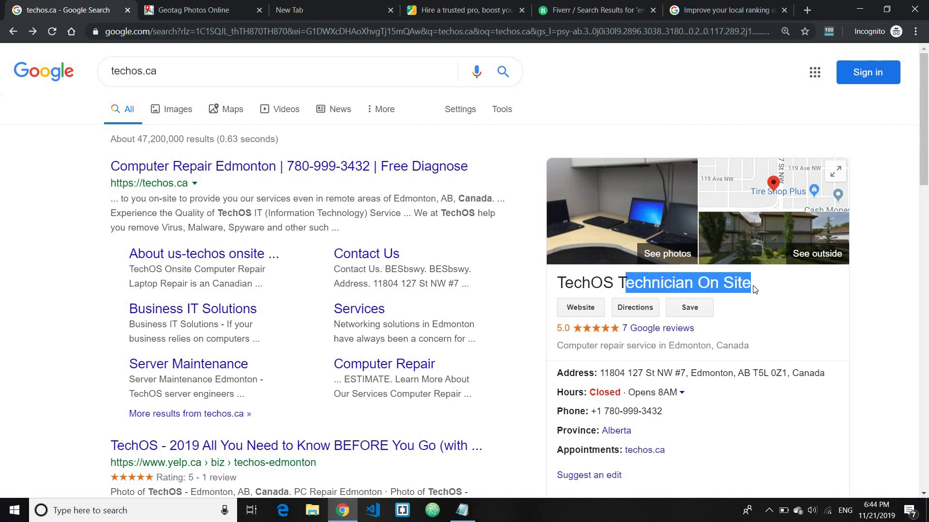
left_click(560, 280)
left_click(616, 278, "shift")
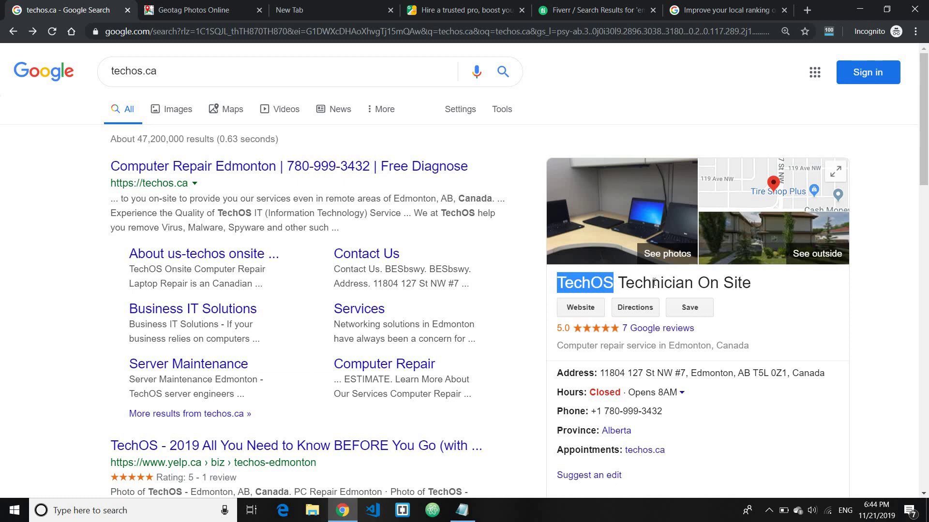
left_click(623, 279)
left_click_drag(619, 281, 758, 284)
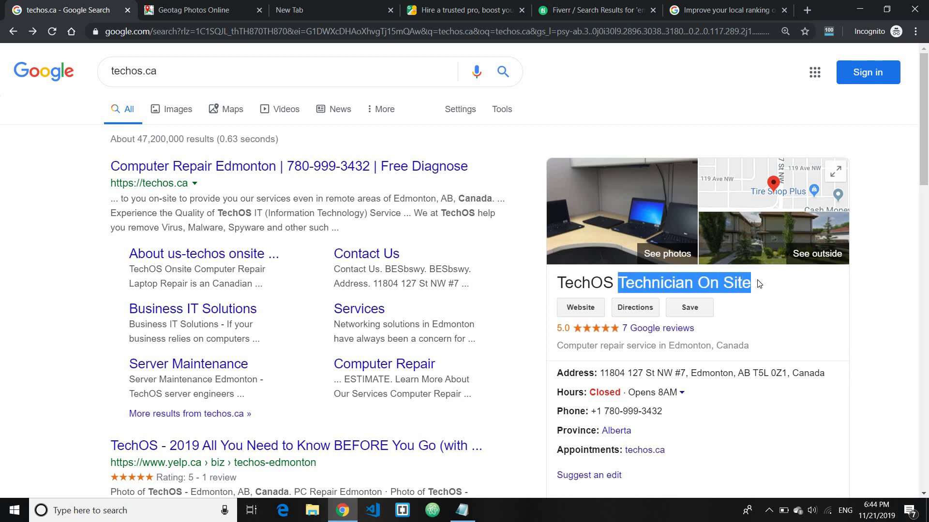
- Expand the TechOS Technician On Site description with More and read its full text
scroll(710, 390, "down", 3)
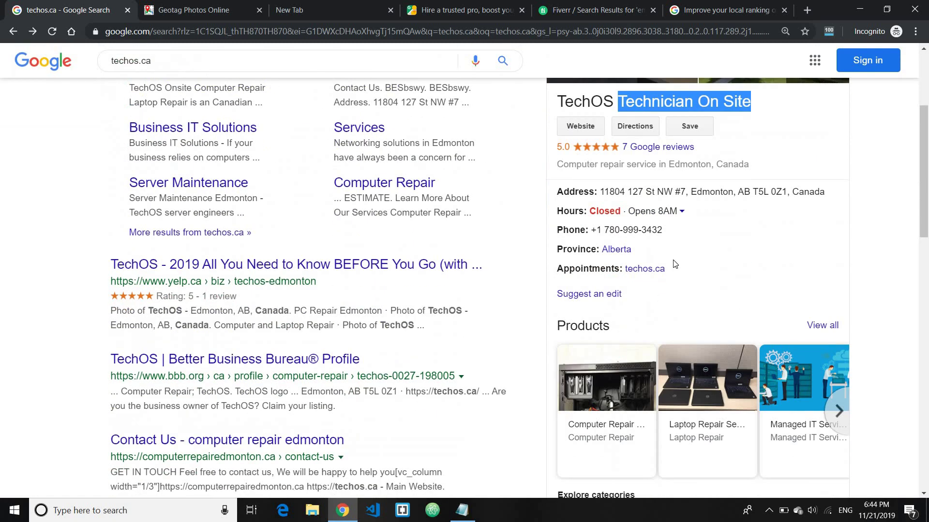
scroll(676, 264, "down", 3)
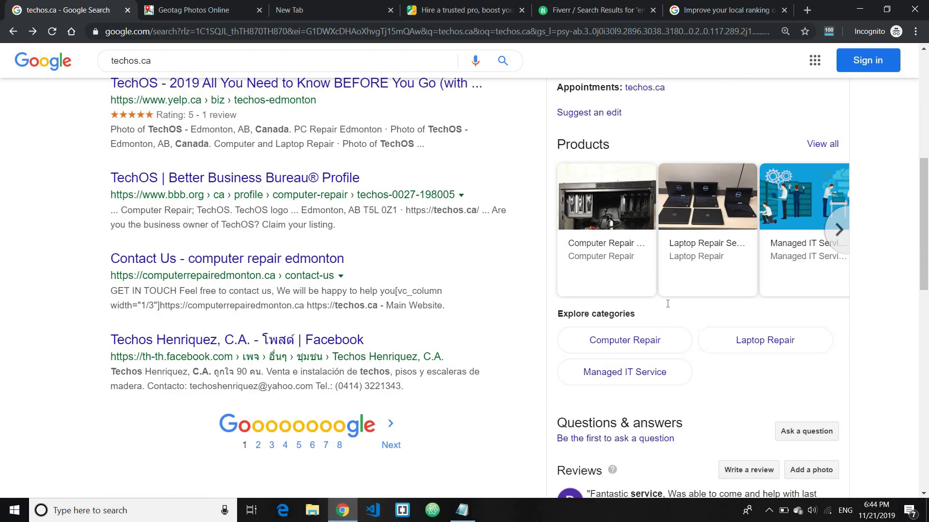
scroll(668, 304, "up", 5)
scroll(668, 242, "down", 8)
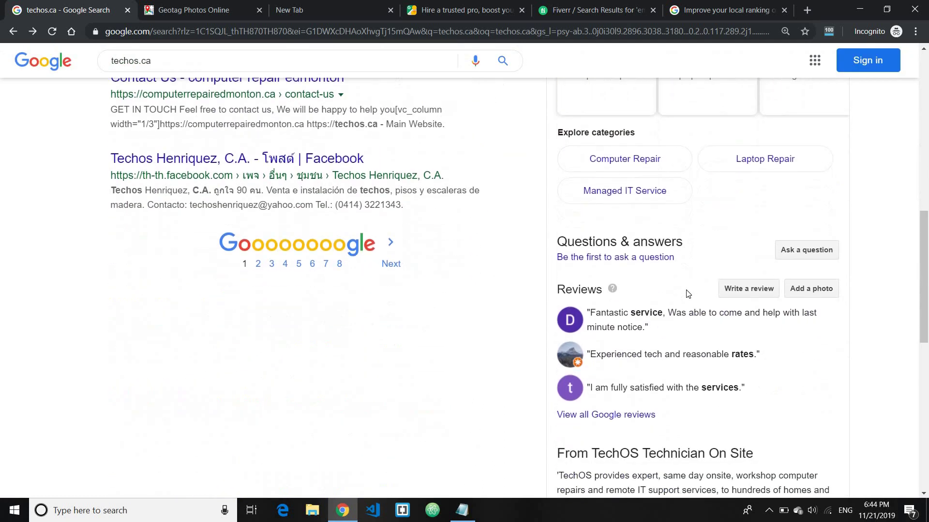
scroll(687, 293, "down", 4)
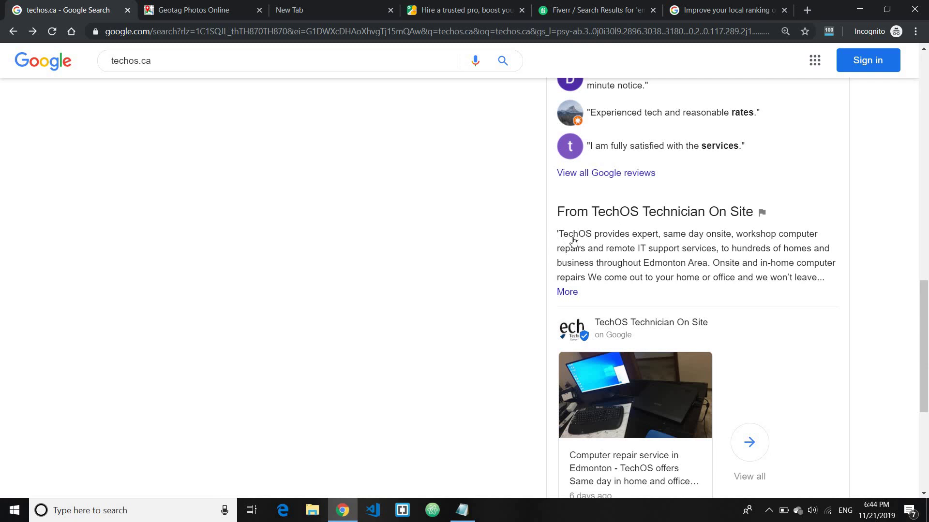
left_click(567, 292)
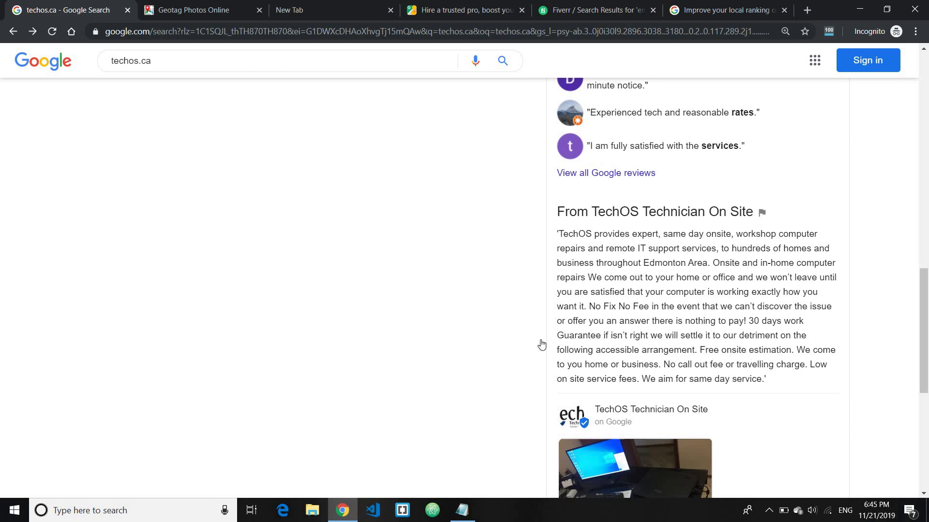
scroll(673, 339, "up", 12)
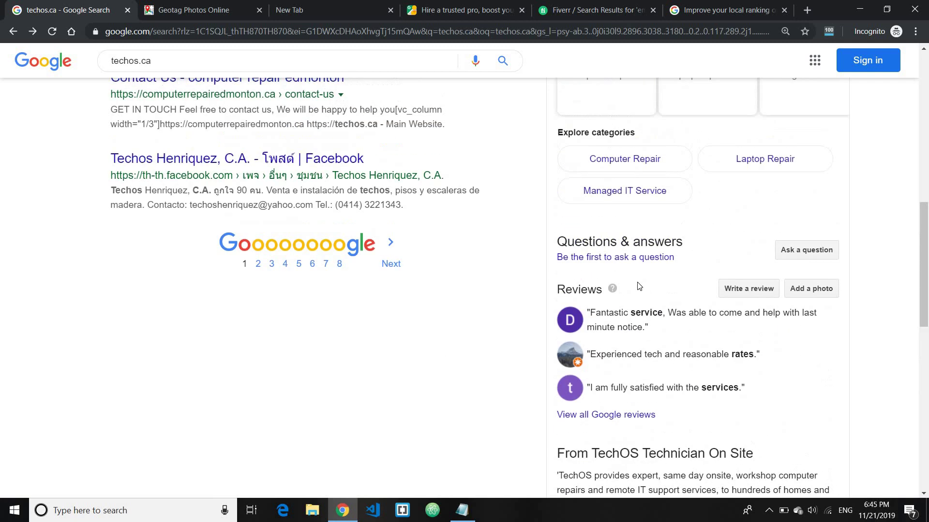
scroll(653, 268, "down", 5)
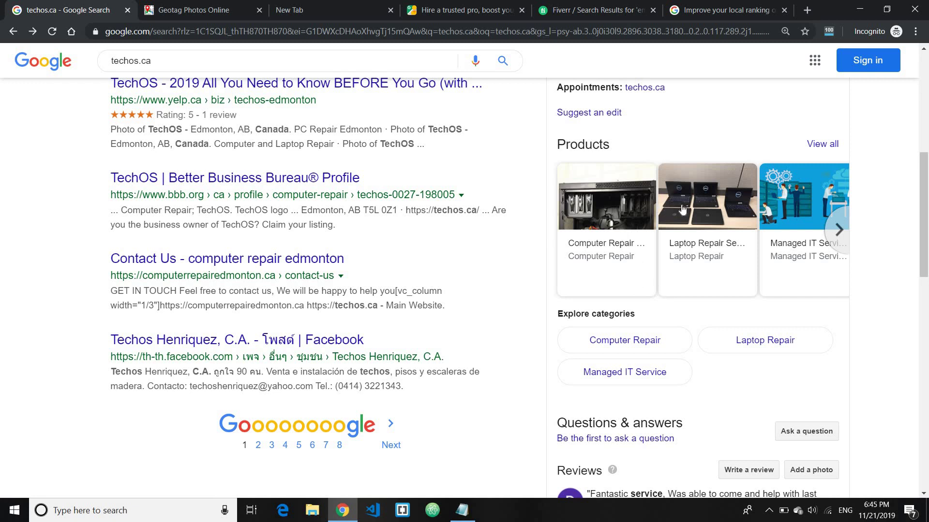
scroll(671, 290, "up", 6)
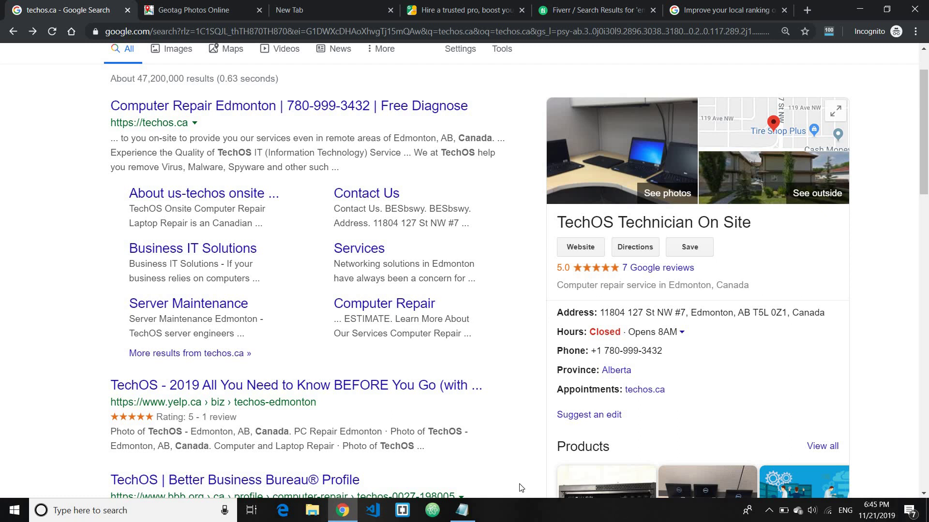
- Highlight the second tip about business categories in the Notepad checklist, then minimize it
scroll(771, 290, "up", 2)
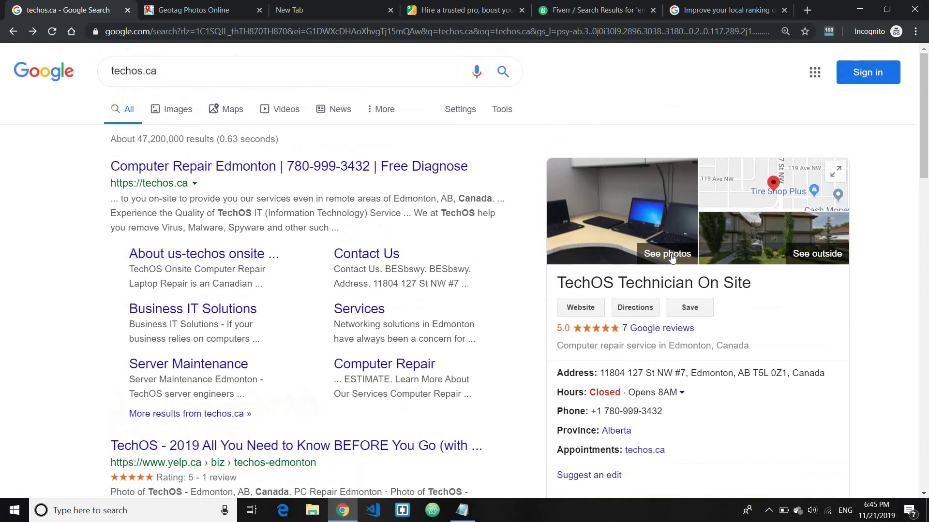
scroll(555, 336, "down", 5)
left_click(461, 511)
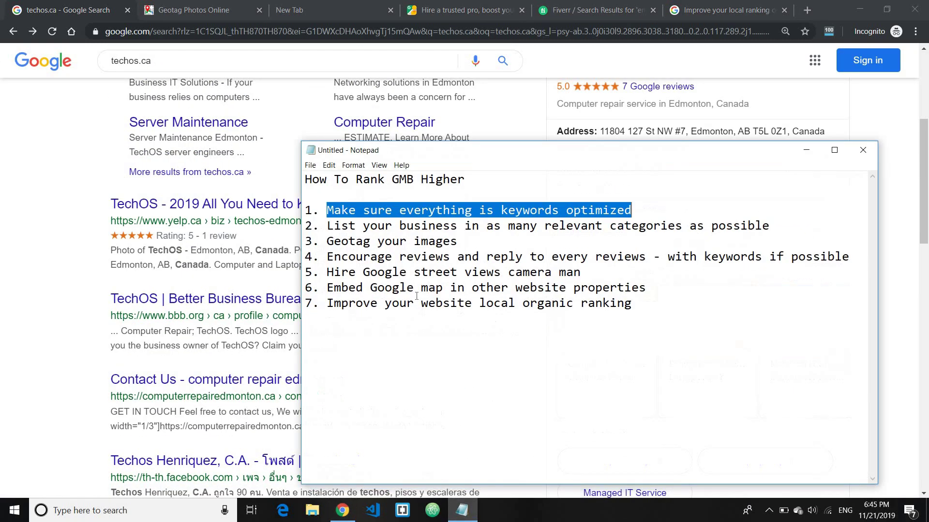
left_click(406, 241)
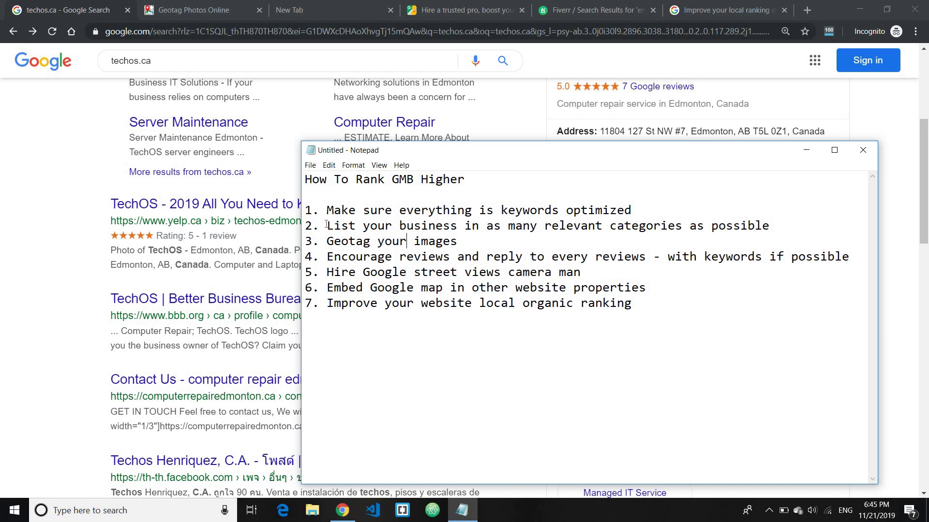
left_click_drag(326, 224, 772, 226)
left_click(804, 154)
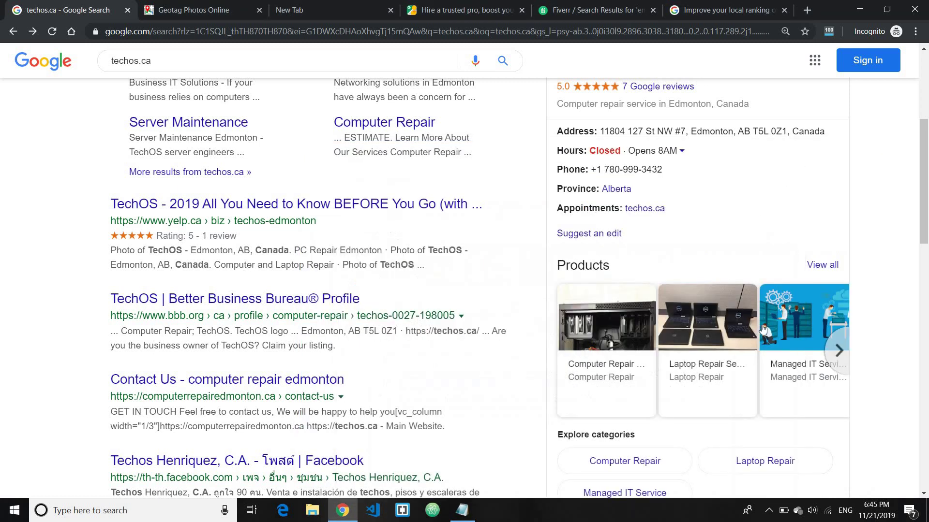
- Highlight 'Computer repair service in Edmonton, Canada' in the panel and bring back the tips list
scroll(762, 326, "up", 5)
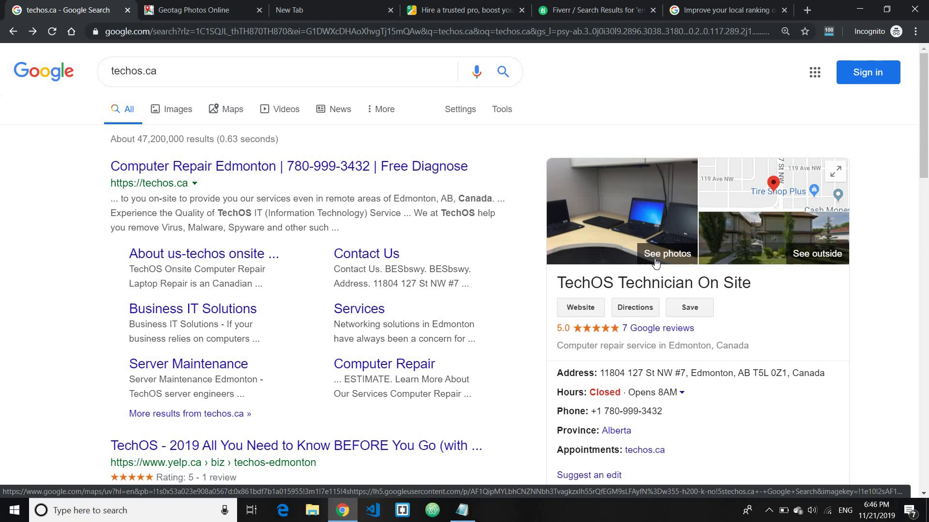
scroll(654, 261, "down", 1)
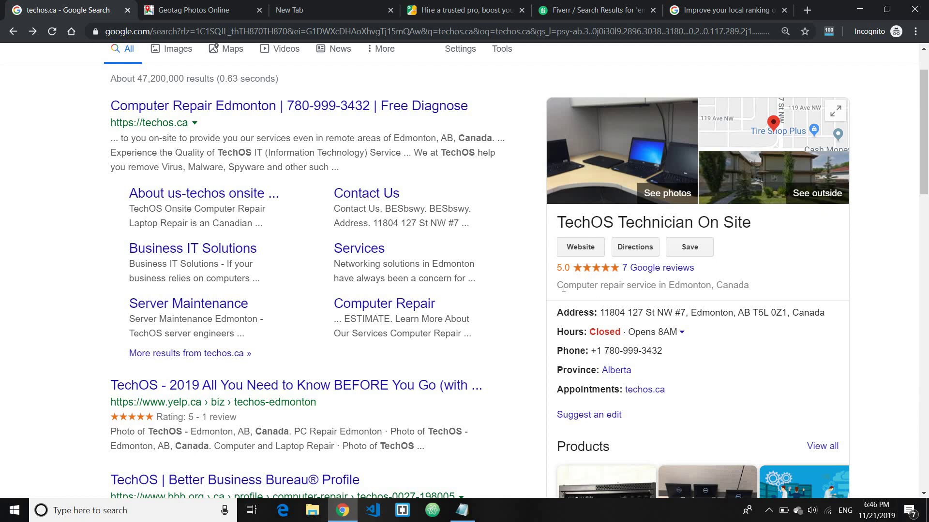
left_click_drag(559, 287, 789, 293)
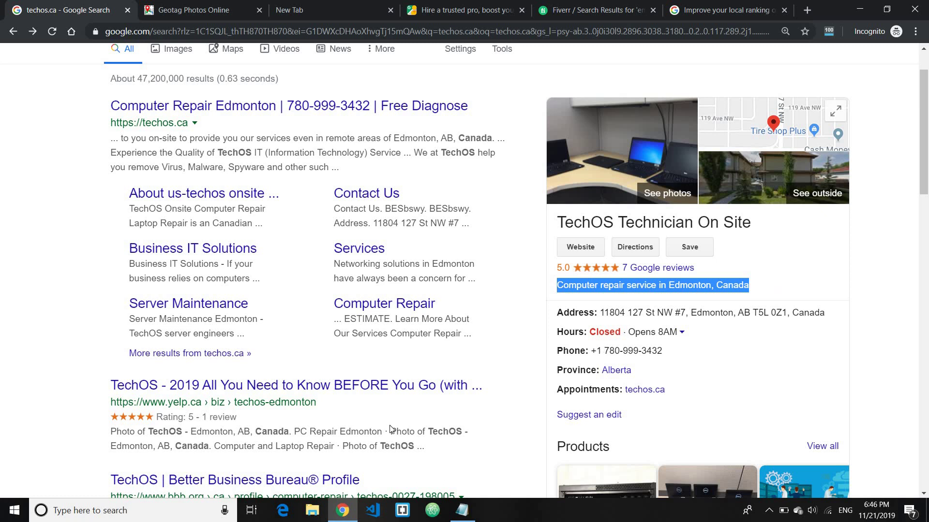
left_click(461, 510)
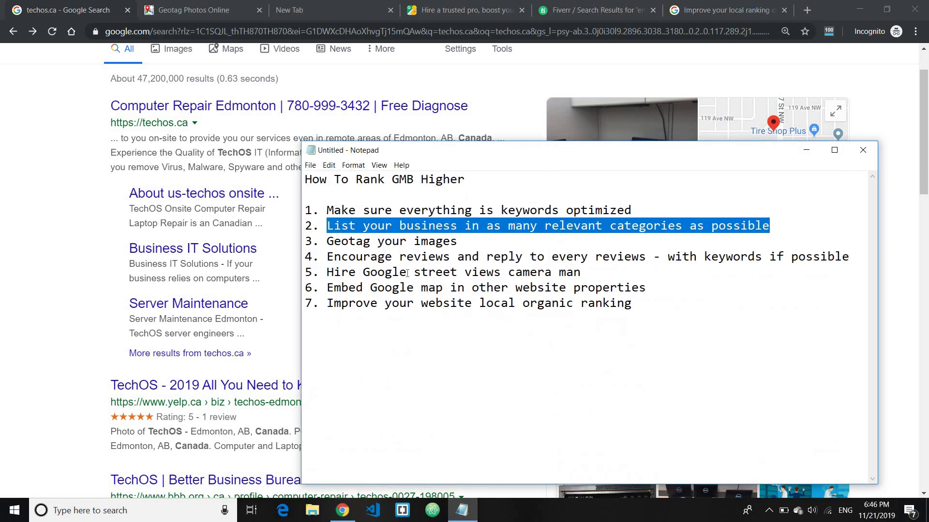
- Mark the third tip, 'Geotag your images', then minimize the Notepad checklist
left_click_drag(324, 242, 459, 244)
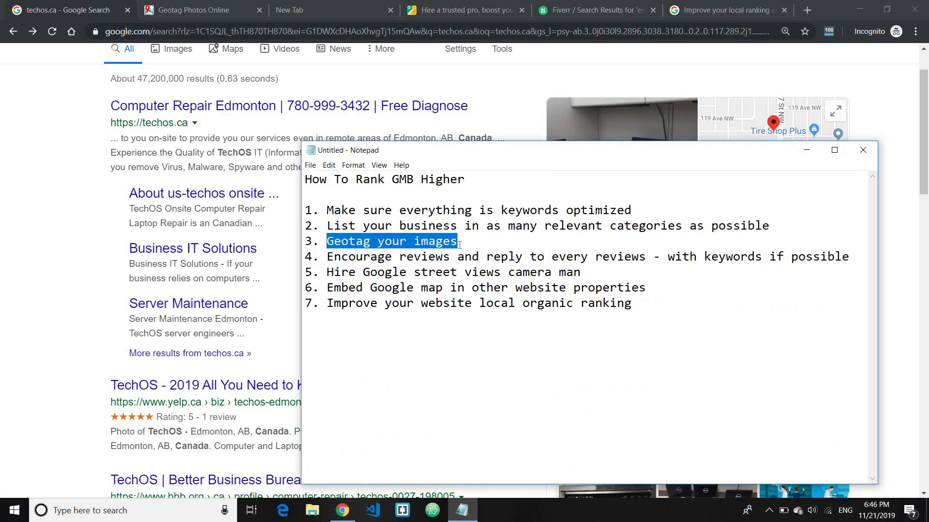
left_click(762, 179)
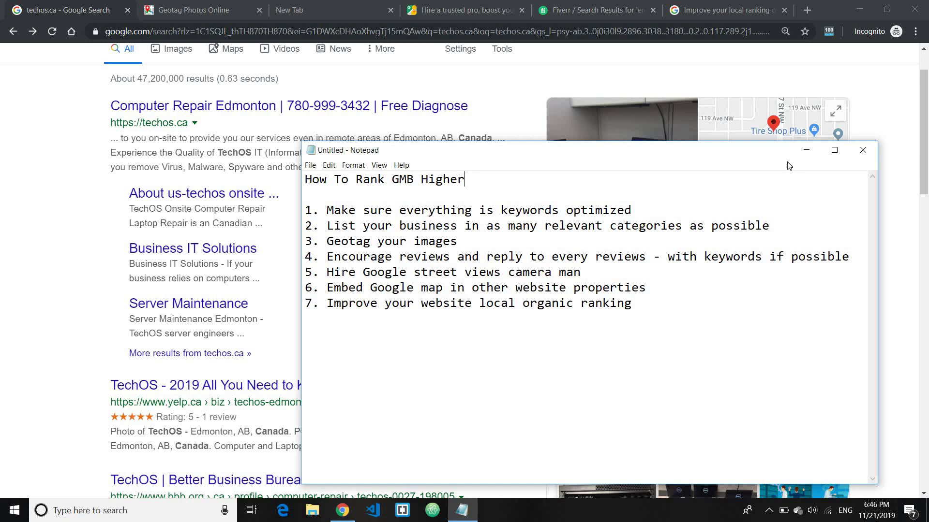
left_click(806, 150)
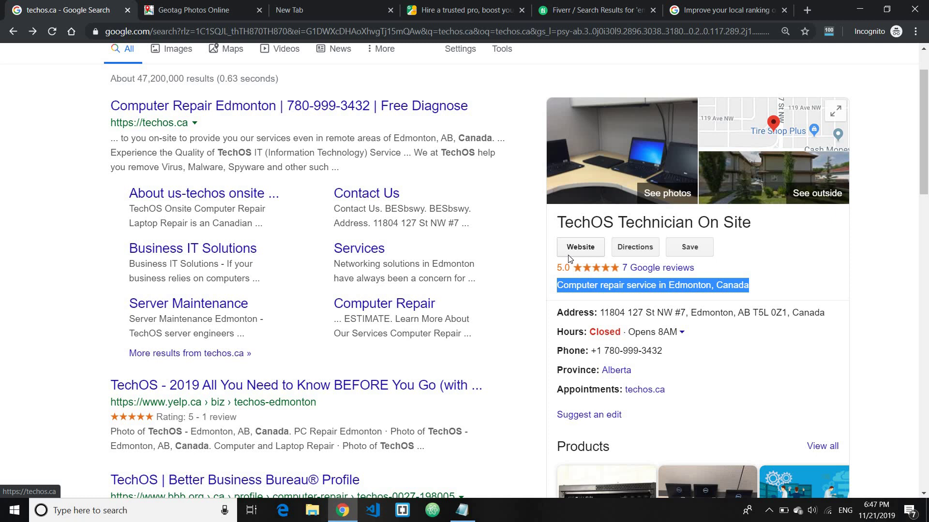
- Upload alphabet-arts-and-crafts-blog-459688 from Desktop > blog > images into GeoImgr's geotagging tool
left_click(170, 5)
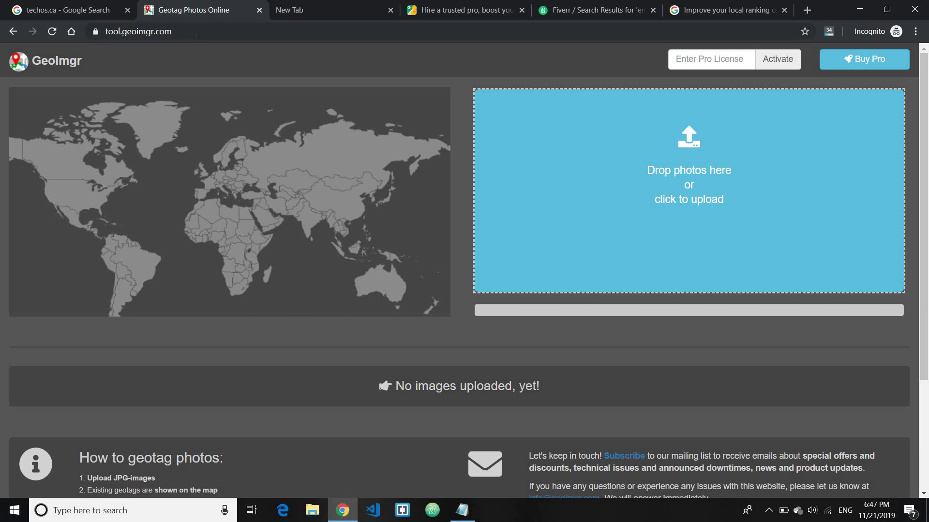
left_click_drag(172, 31, 106, 31)
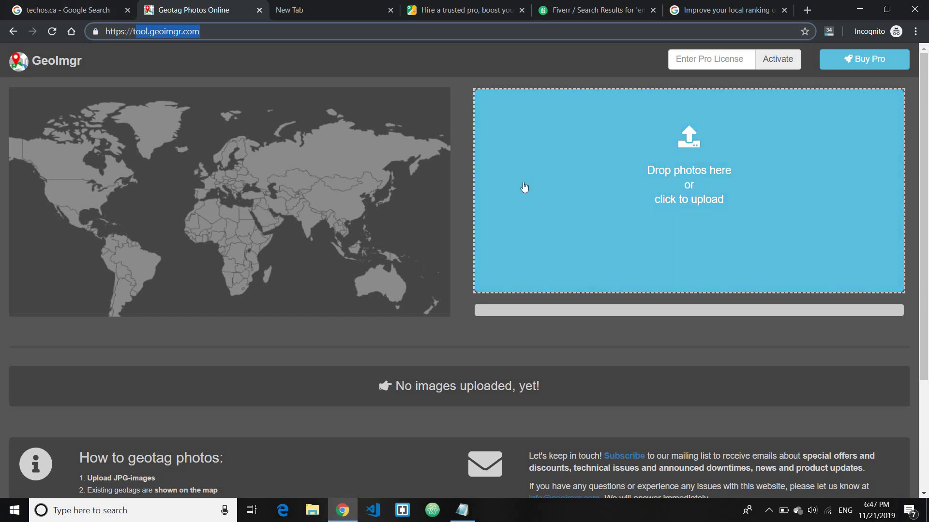
left_click(699, 200)
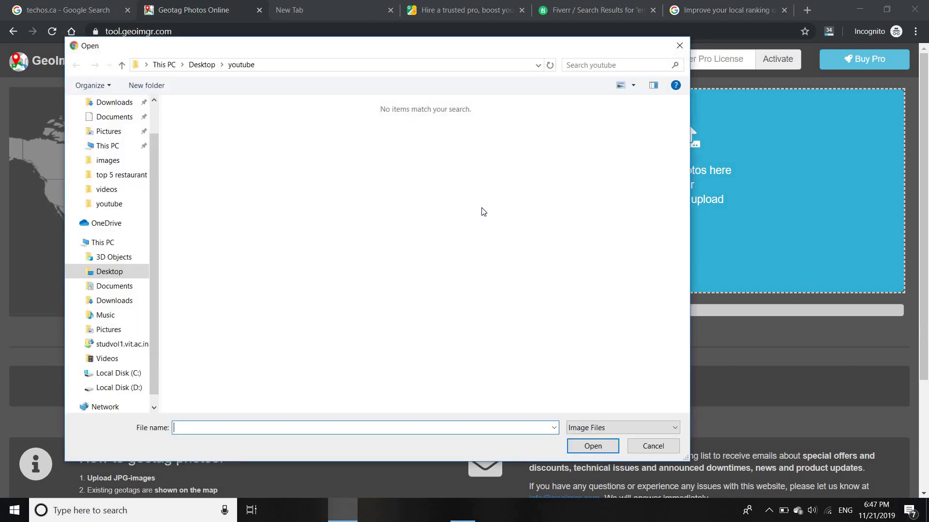
left_click(107, 160)
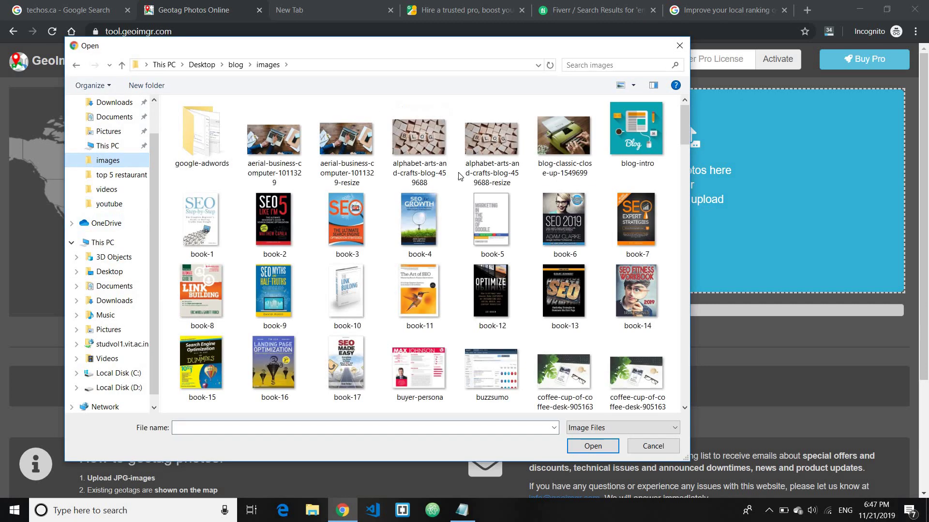
double_click(428, 139)
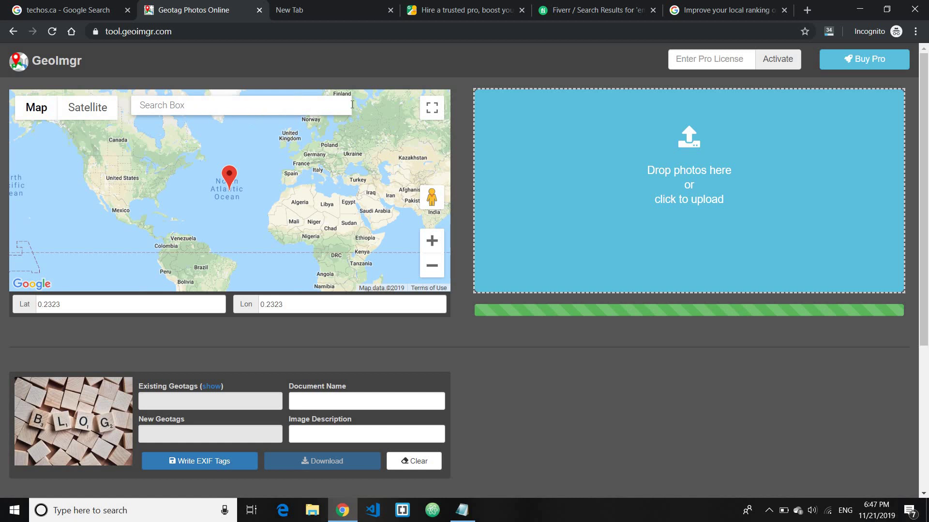
- Search the map for 'edmonton', pick Edmonton, AB, Canada, and cancel the Pro upgrade notice
left_click(189, 111)
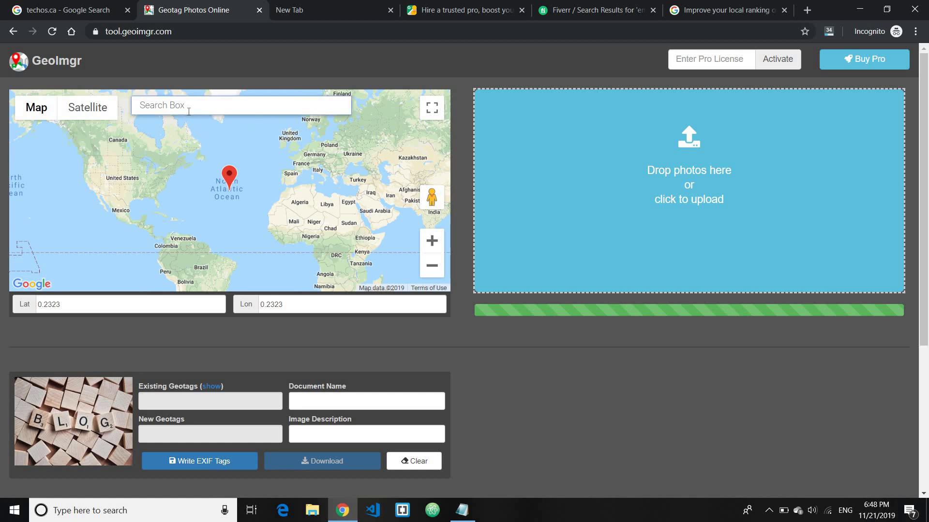
type("edmonton")
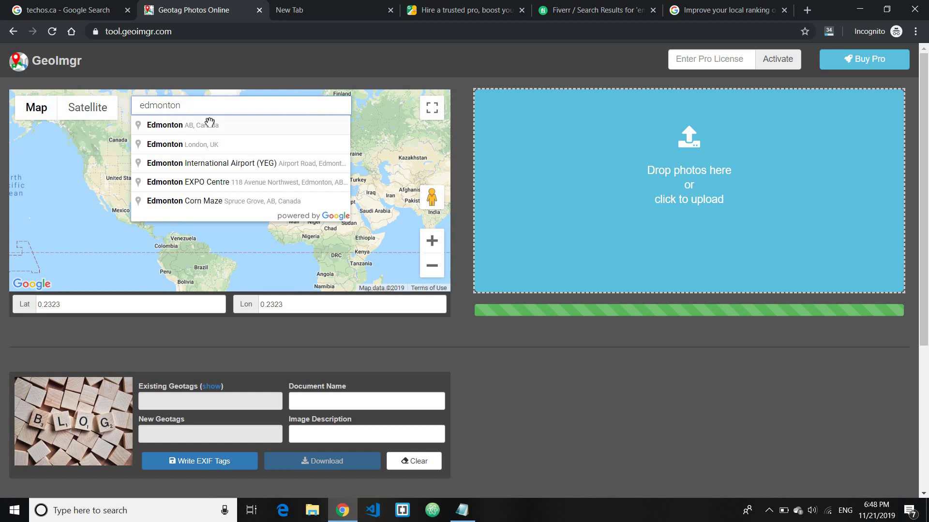
left_click(209, 125)
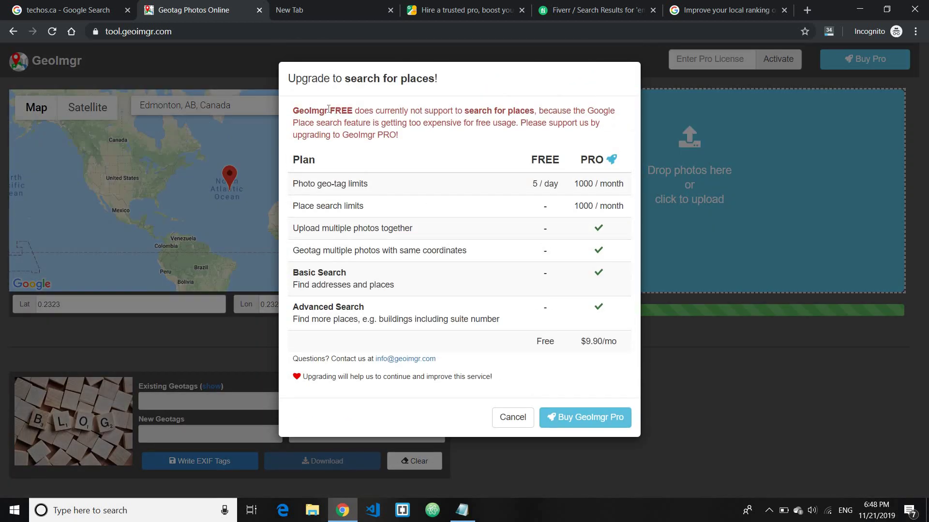
left_click_drag(303, 110, 540, 120)
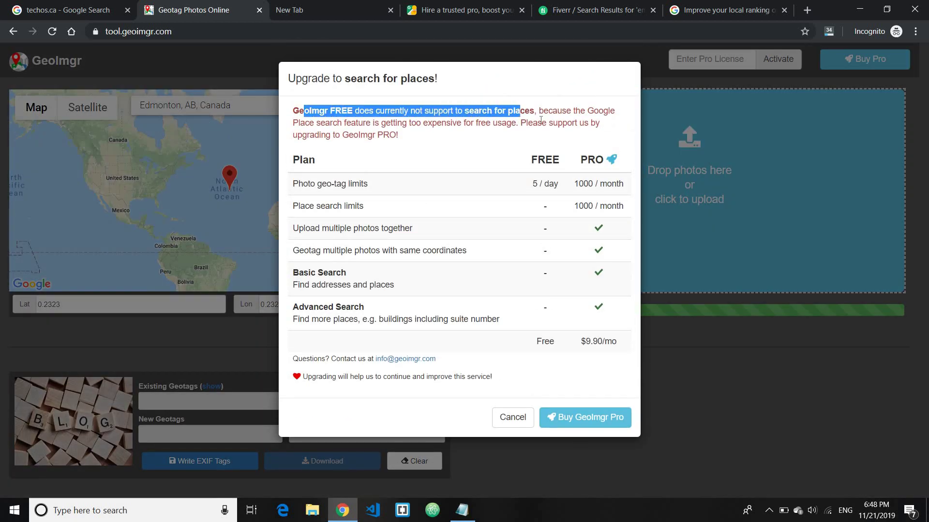
left_click(513, 418)
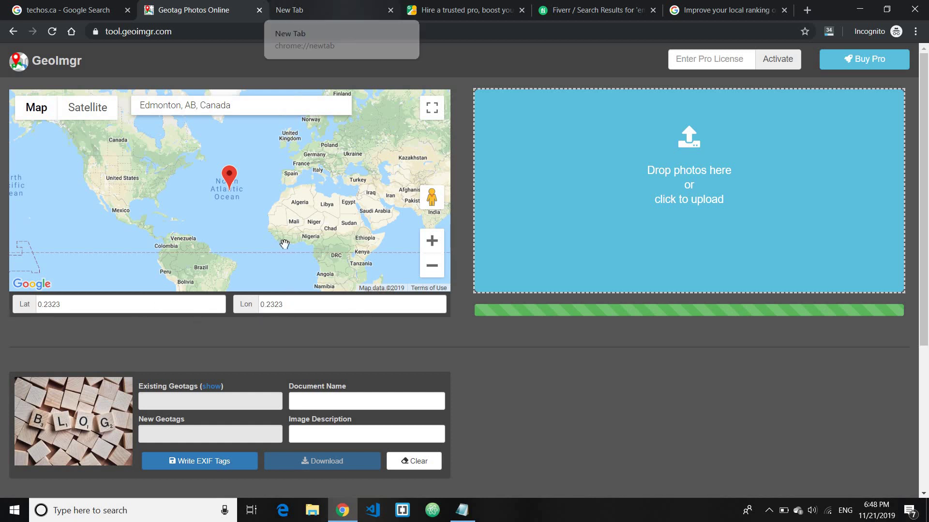
- Open Google Maps in the empty new tab
left_click(327, 10)
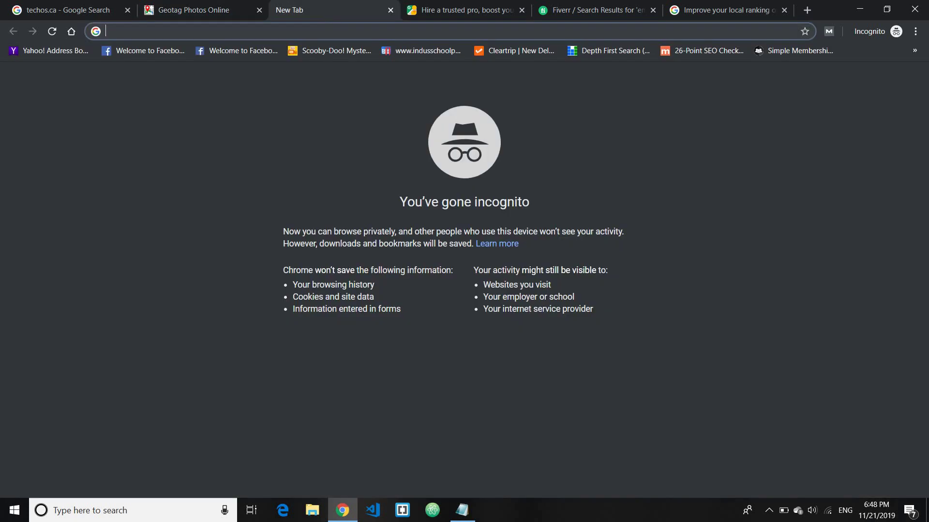
type("map.")
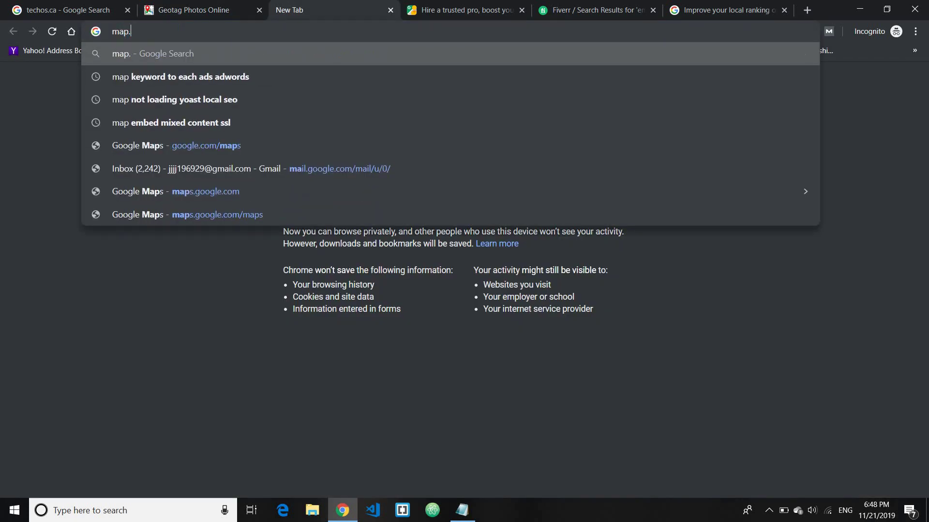
key("BackSpace")
type("s.")
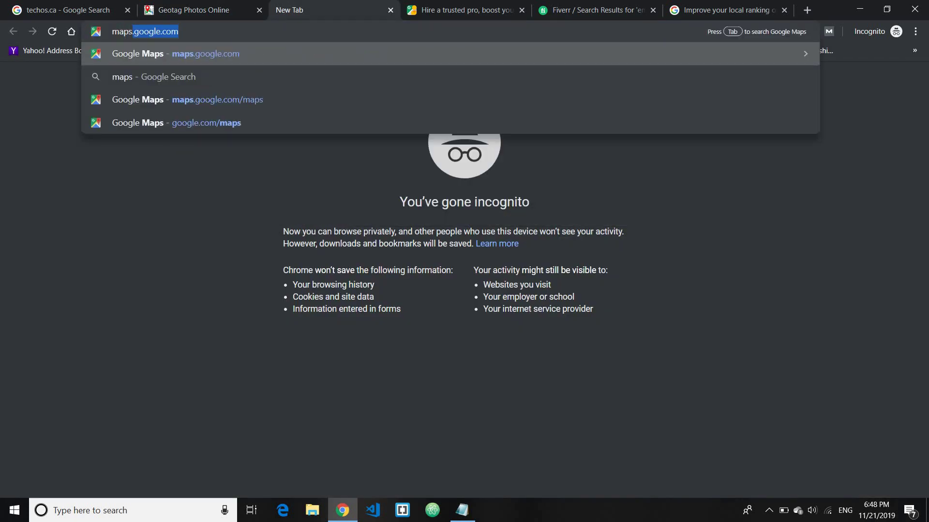
key("Return")
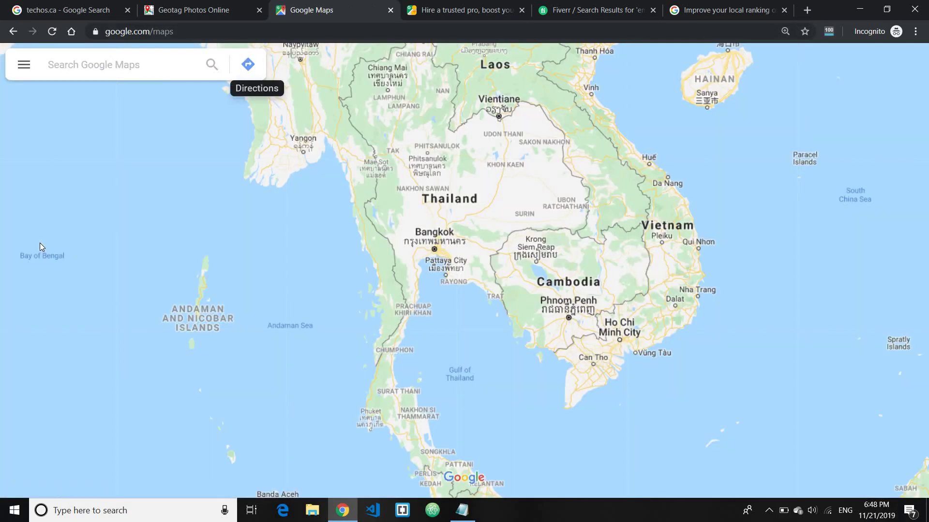
- Search 'techos techni' and open the TechOS Technician On Site listing in Edmonton
left_click(91, 62)
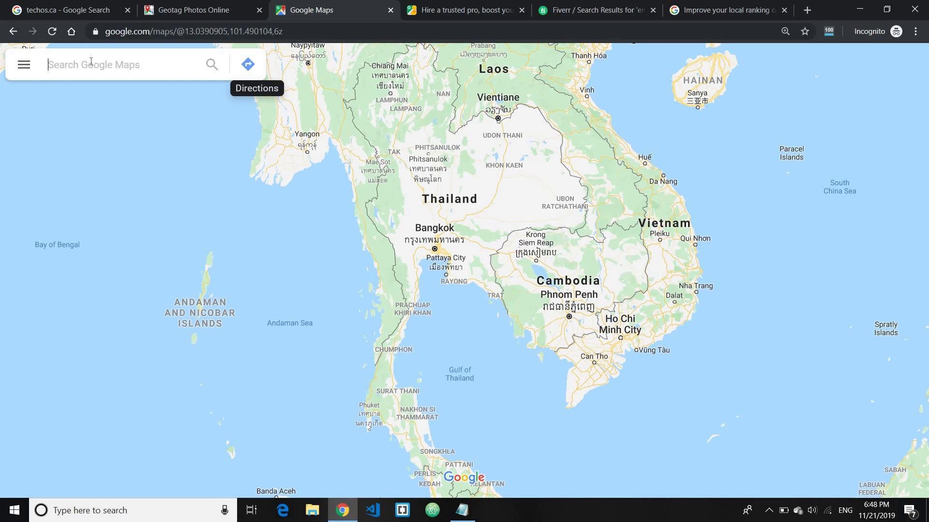
type("tech")
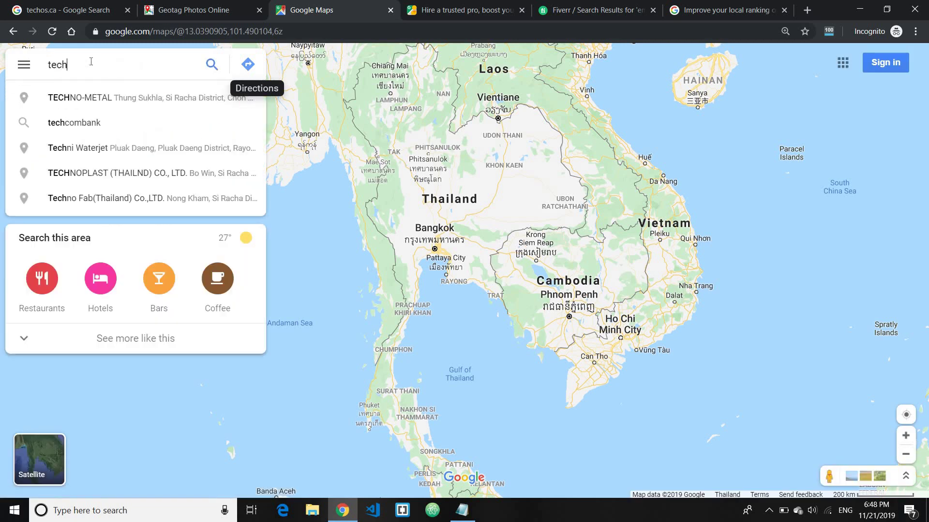
type("os")
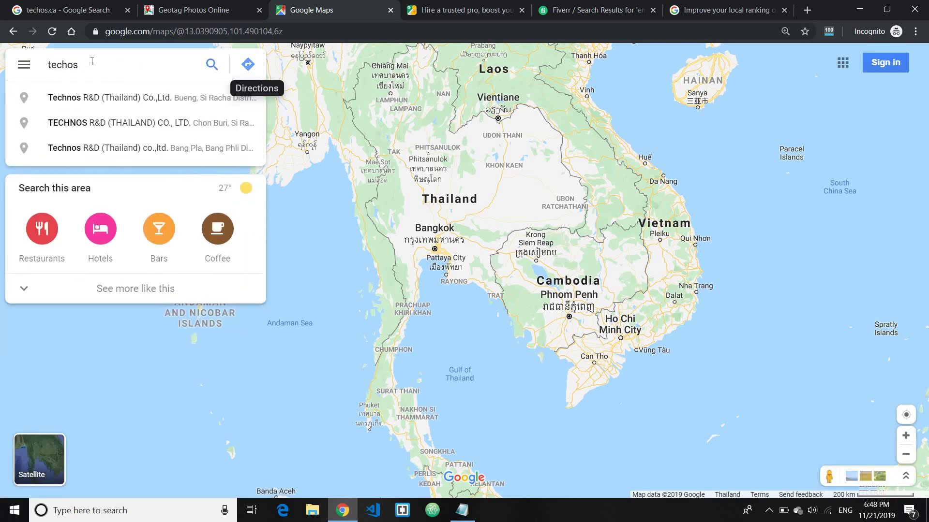
type(" cana")
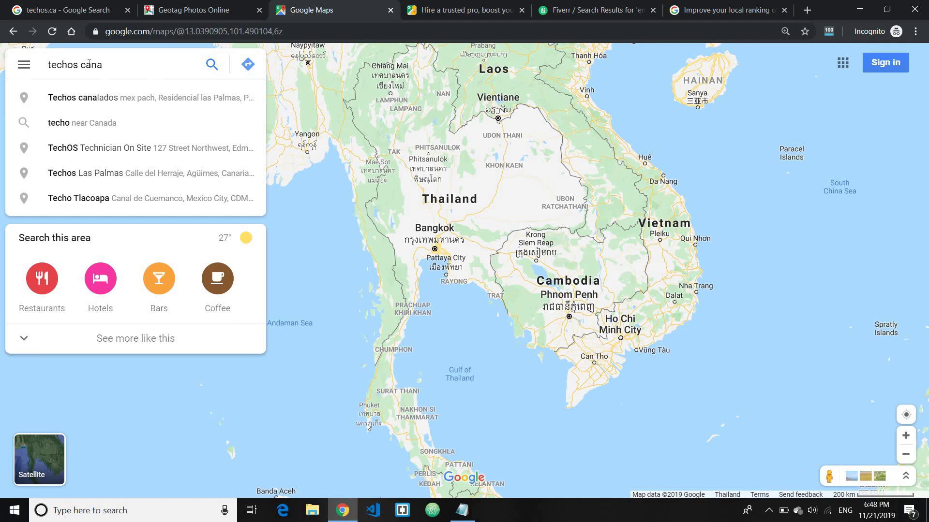
key("BackSpace")
key("BackSpace")
key("BackSpace")
key("BackSpace")
key("BackSpace")
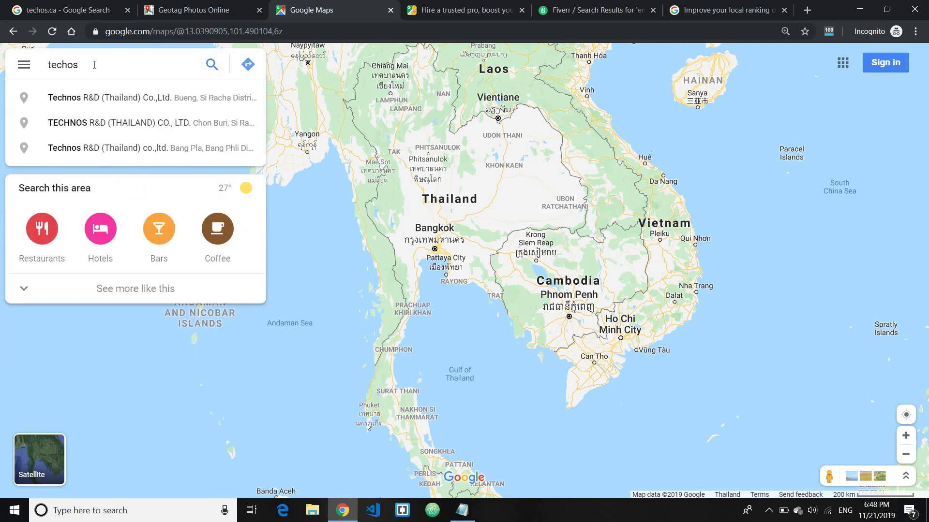
type("techni")
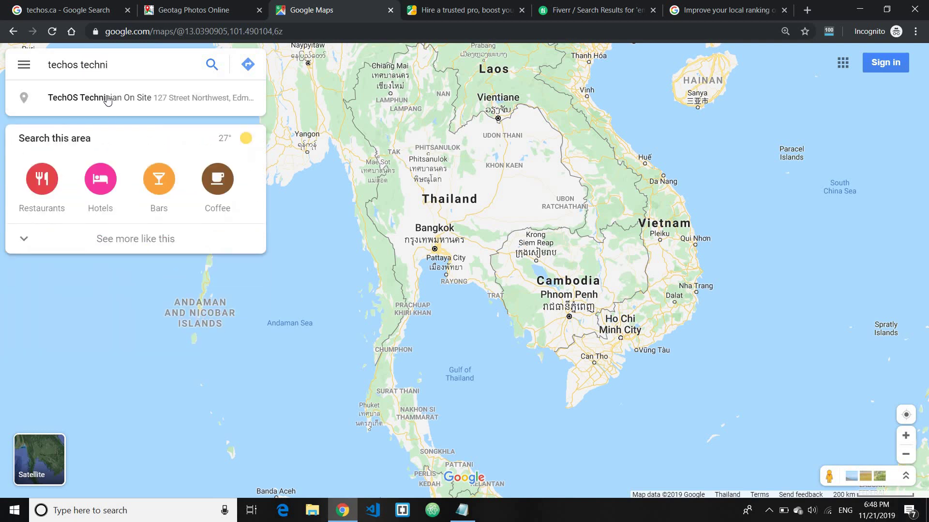
left_click(108, 100)
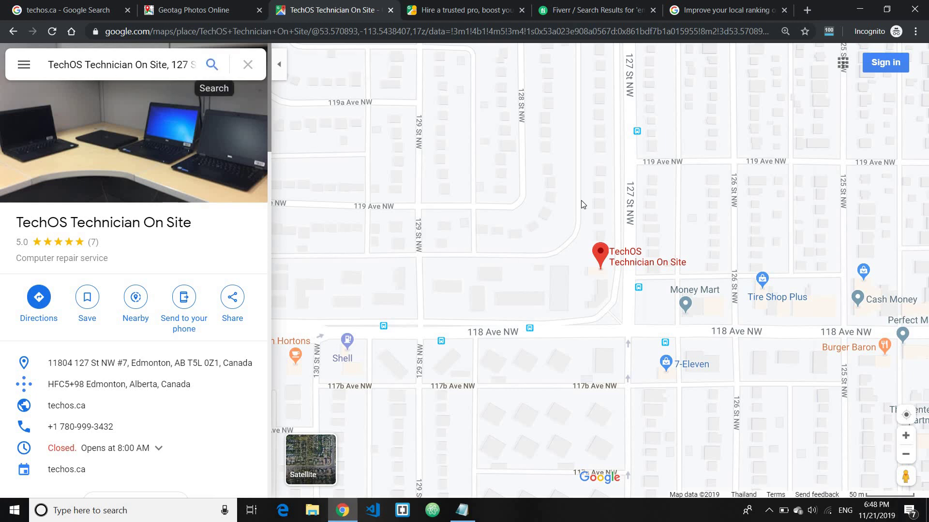
- Use What's here? at the TechOS pin to reveal coordinates 53.571001, -113.541695
right_click(598, 264)
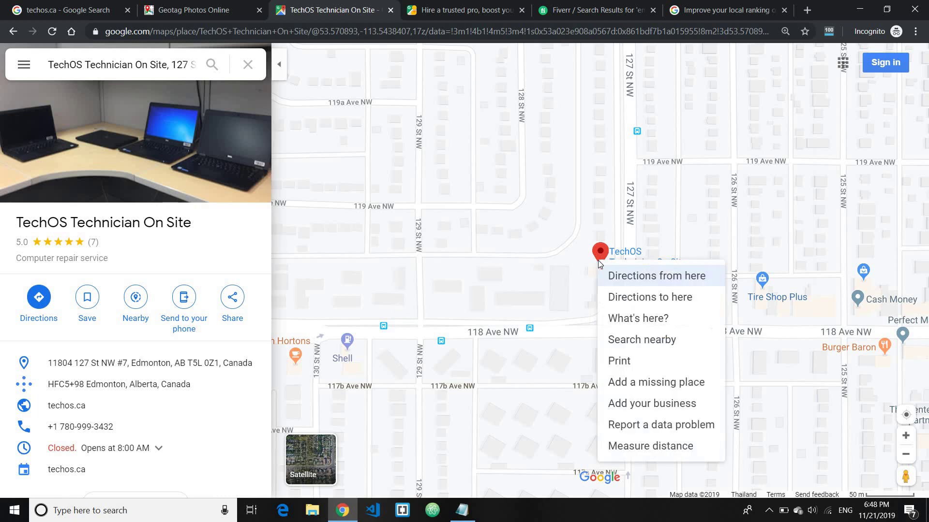
left_click(638, 319)
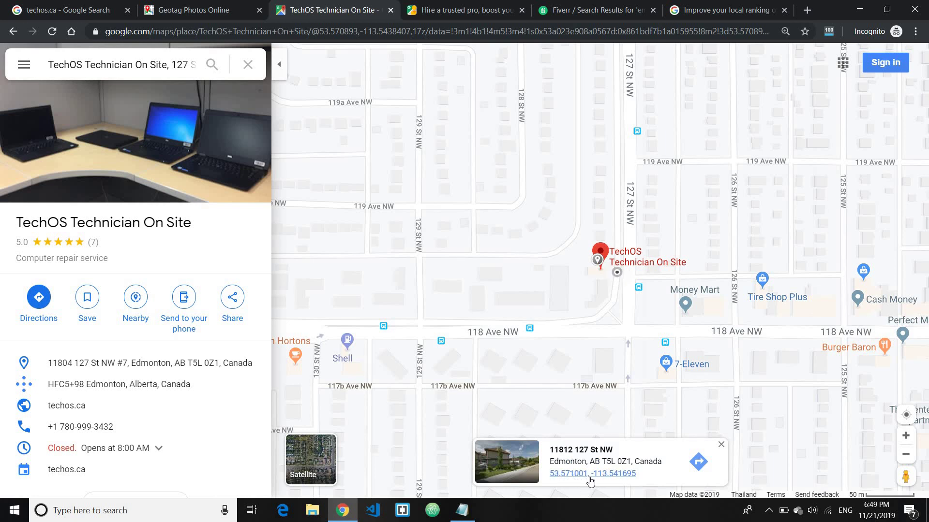
left_click(584, 475)
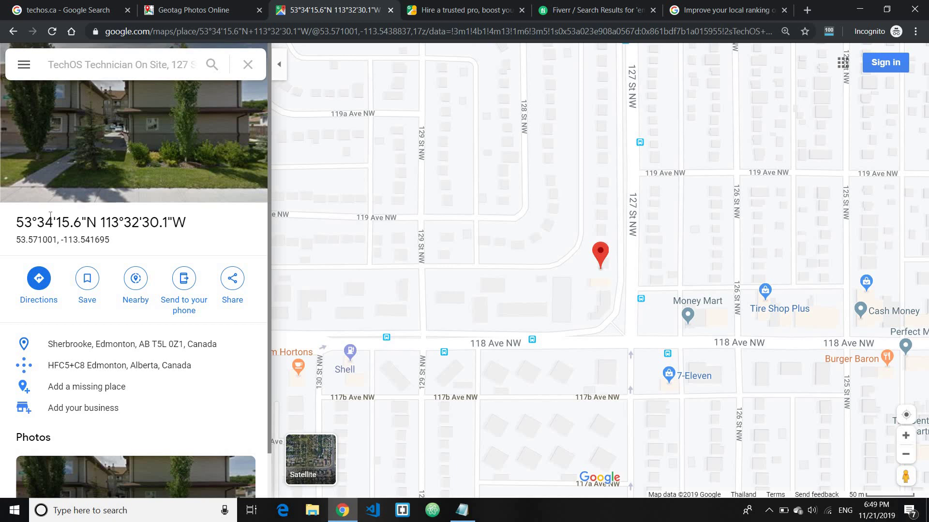
- Select and copy the latitude 53.571001 from the coordinates panel
double_click(36, 242)
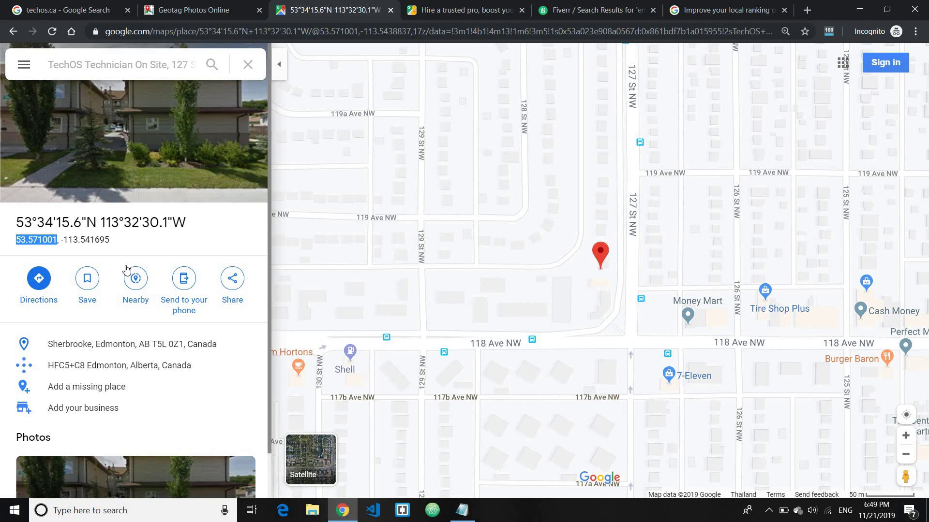
left_click(58, 240)
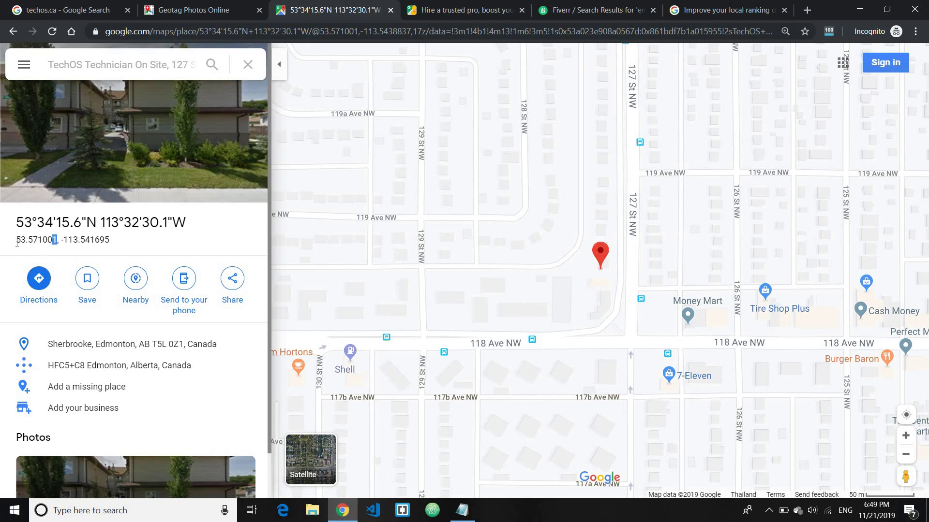
left_click_drag(17, 243, 60, 240)
left_click(69, 237)
left_click_drag(132, 242, 17, 240)
key("ctrl+c")
left_click(60, 239)
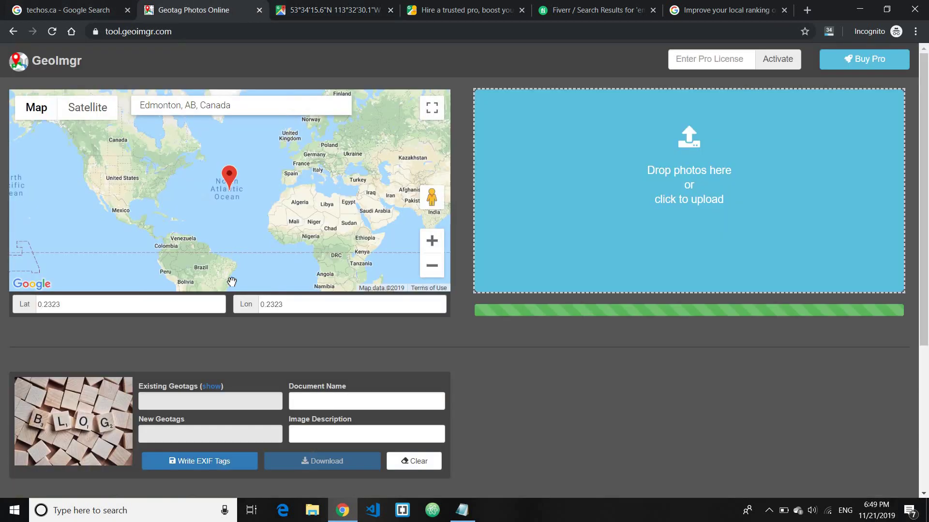
- Fill GeoImgr's Lat with 53.571001 and Lon with -113.541695 from Google Maps
left_click(194, 10)
left_click(123, 310)
key("ctrl+a")
key("ctrl+v")
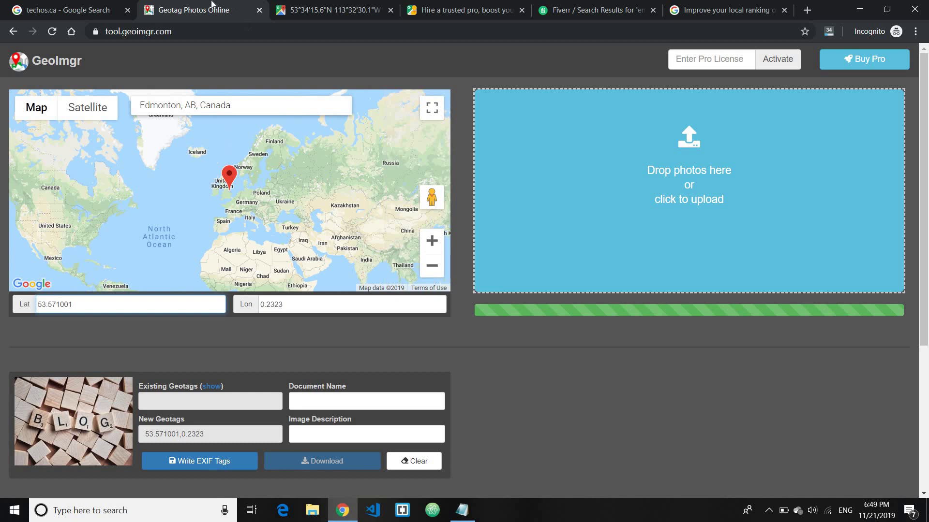
key("ctrl+Tab")
left_click_drag(111, 240, 65, 242)
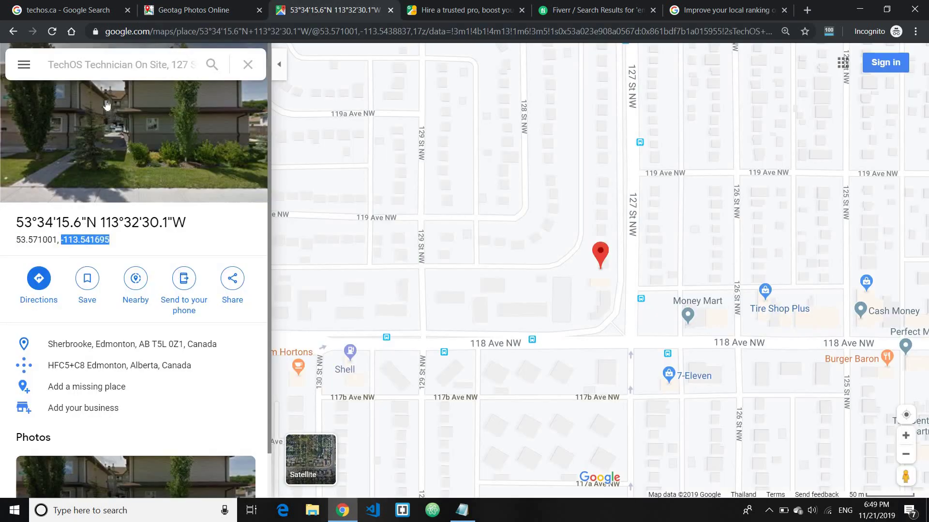
key("ctrl+shift+Tab")
key("ctrl+a")
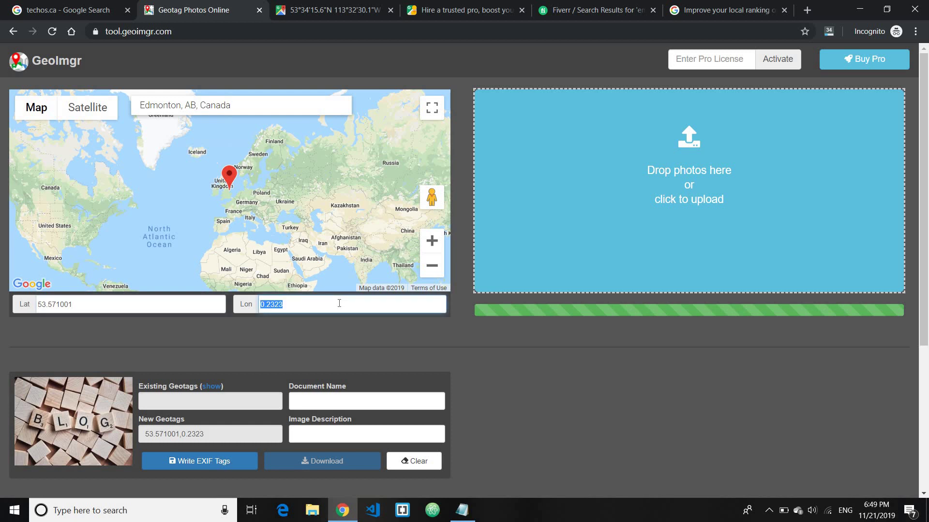
type("-113.541695")
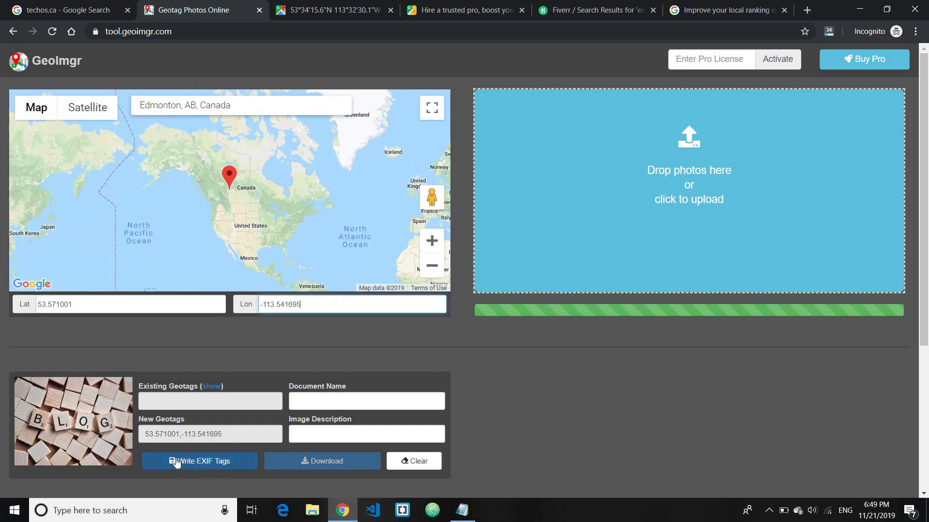
- Write the EXIF geotag, compare the saved and new coordinates, and bring back the Notepad tips
left_click(213, 468)
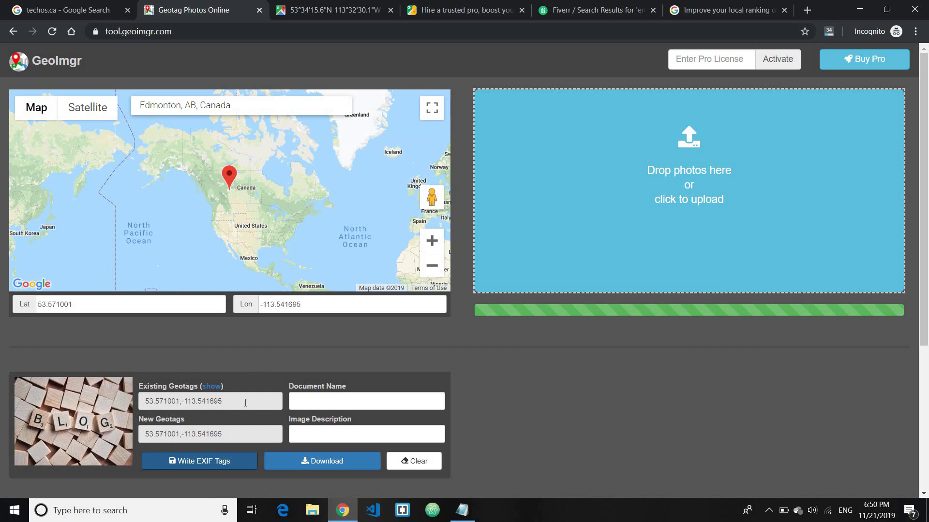
left_click_drag(223, 402, 133, 409)
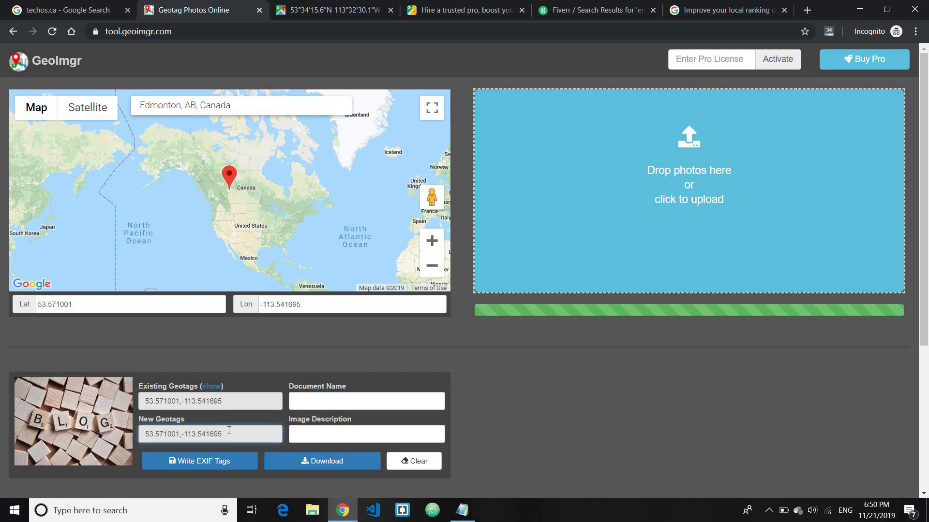
left_click_drag(229, 430, 137, 431)
left_click(237, 402)
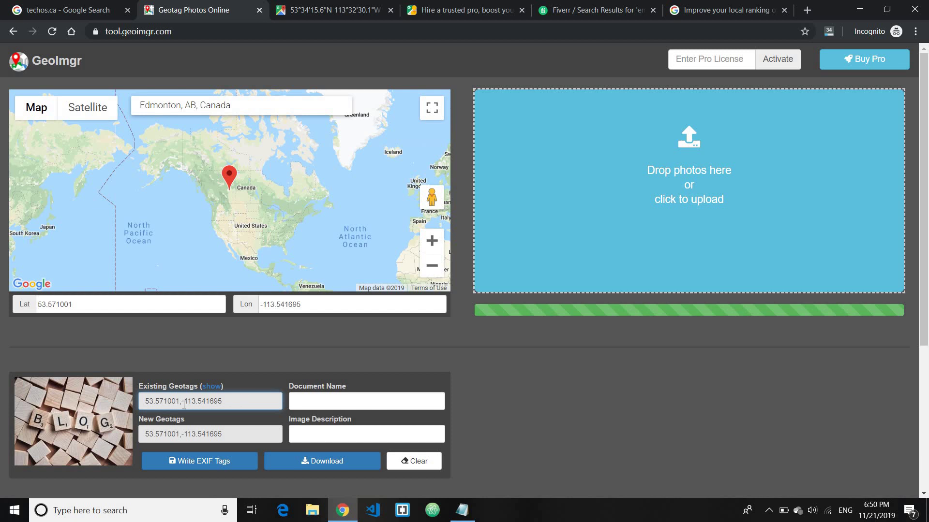
left_click_drag(184, 405, 144, 402)
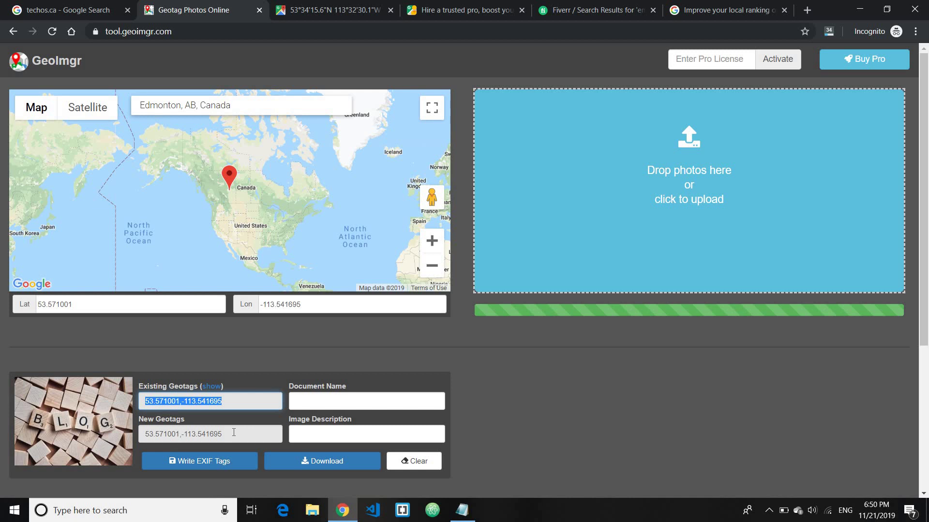
left_click_drag(233, 432, 143, 433)
left_click_drag(224, 401, 147, 397)
left_click(462, 512)
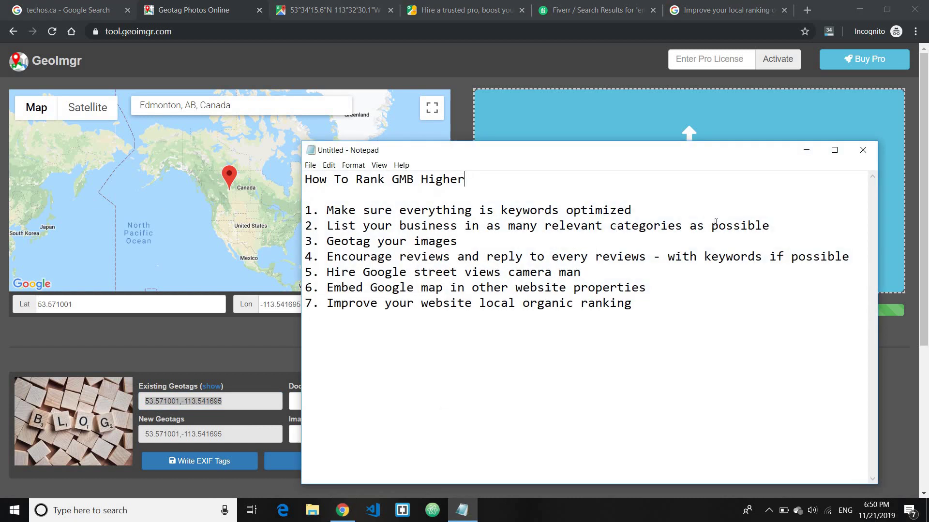
- Highlight the 'Geotag your images' and 'Encourage reviews' tips in the Notepad checklist
left_click_drag(770, 225, 507, 210)
left_click_drag(458, 240, 327, 241)
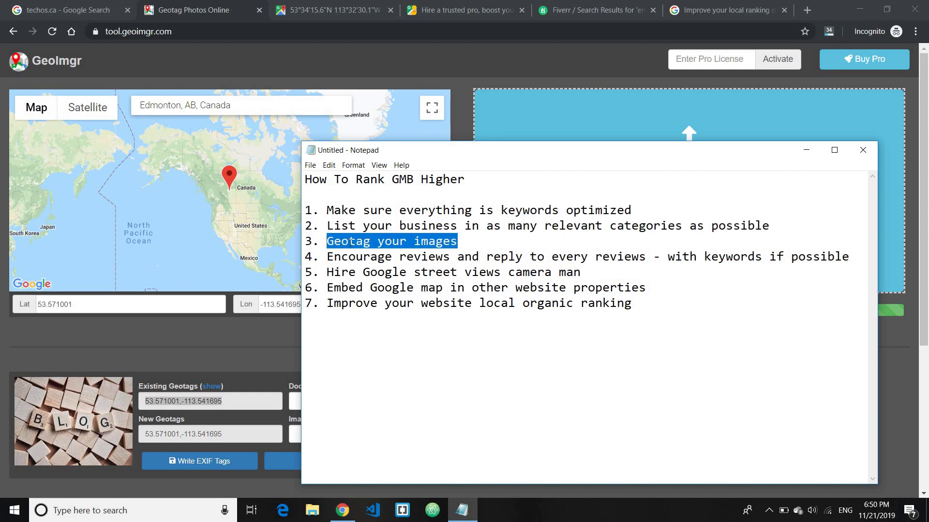
left_click(386, 257)
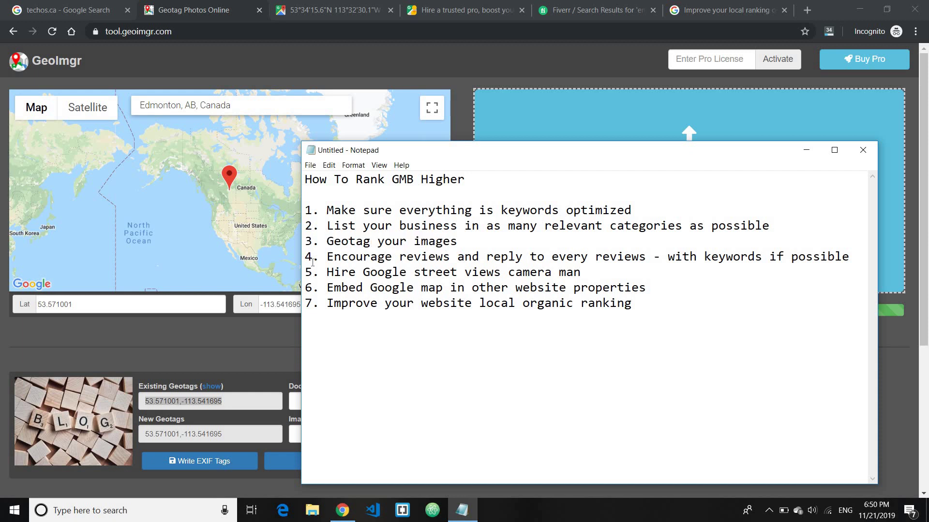
left_click_drag(320, 257, 853, 255)
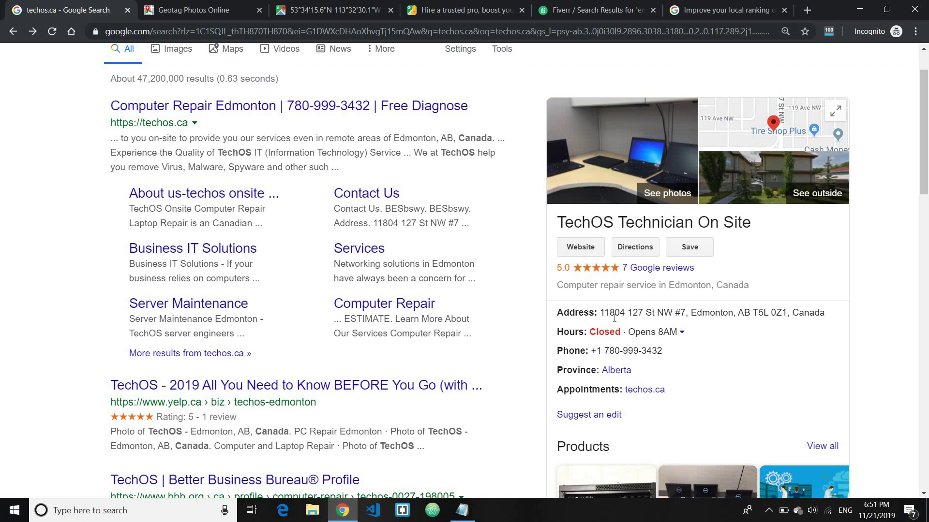
- Open the '7 Google reviews' list from TechOS Technician On Site's knowledge panel
scroll(617, 322, "down", 10)
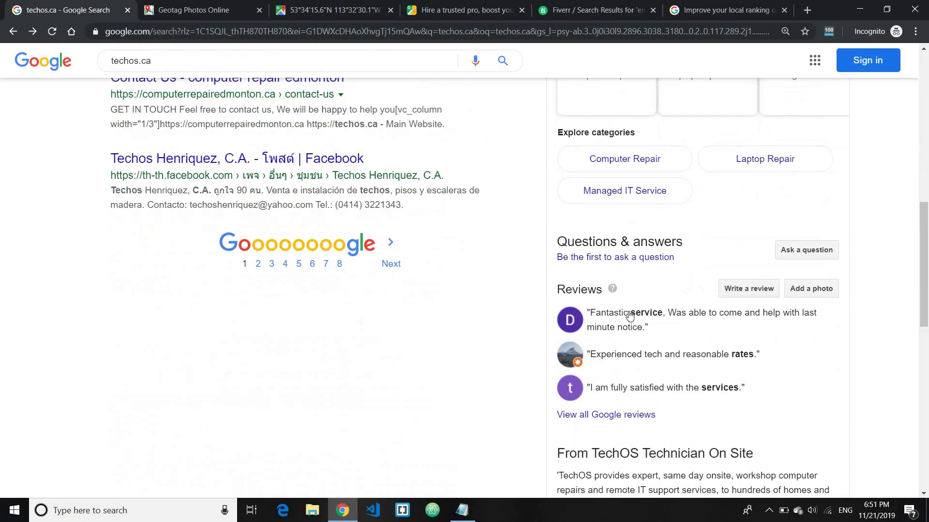
scroll(629, 290, "up", 7)
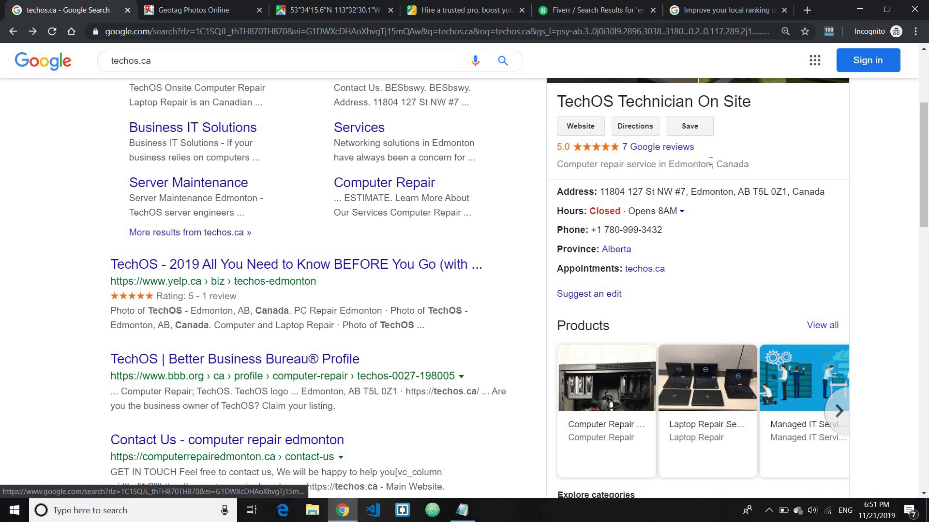
scroll(649, 253, "up", 3)
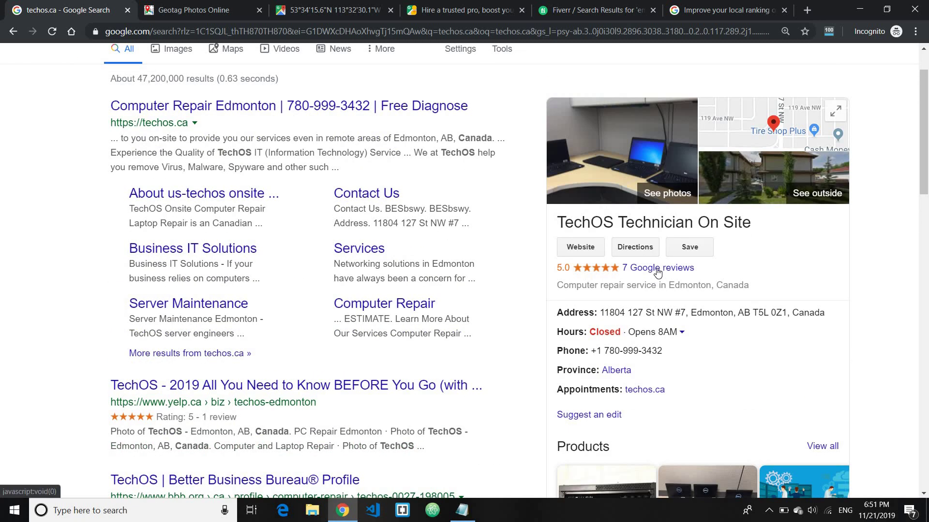
left_click(657, 273)
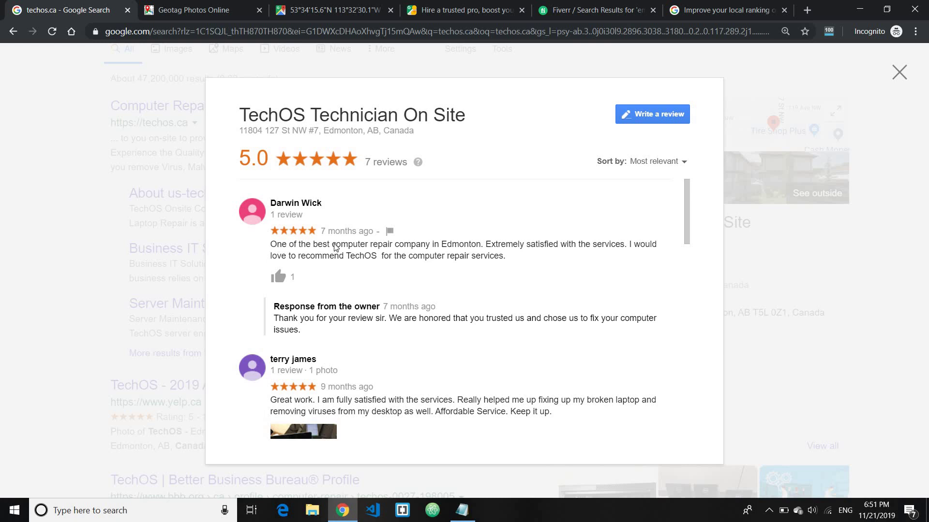
- Highlight the first review's praise, then scroll through TechOS's five-star reviews and owner responses
left_click_drag(336, 249, 485, 248)
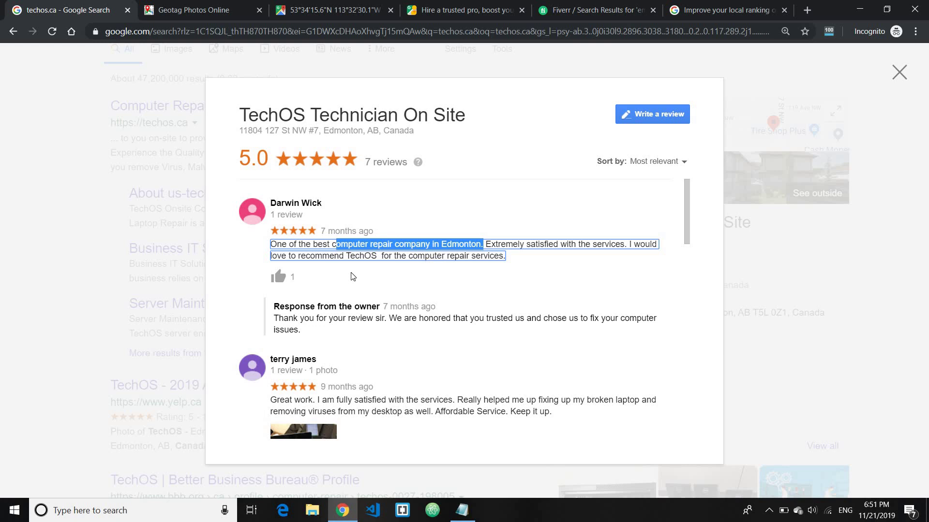
scroll(353, 276, "down", 7)
scroll(608, 278, "down", 10)
scroll(608, 264, "down", 6)
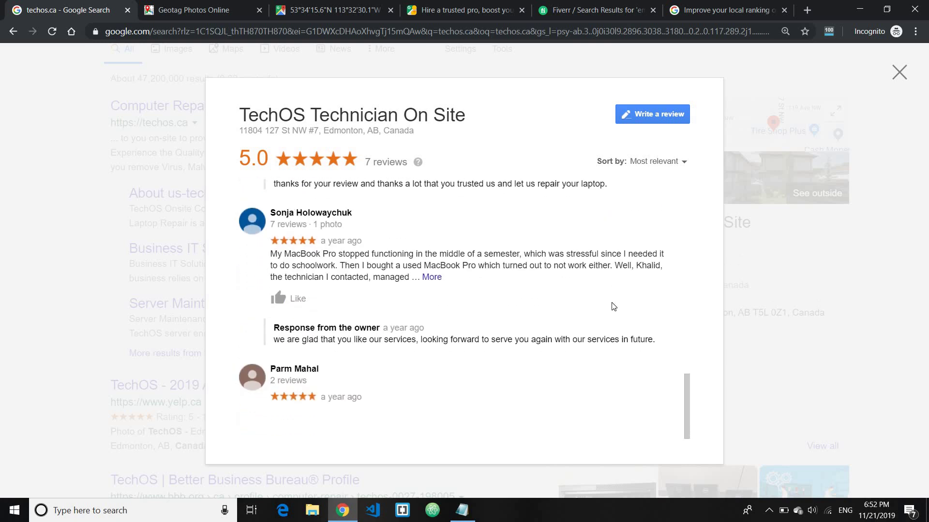
scroll(614, 307, "up", 1)
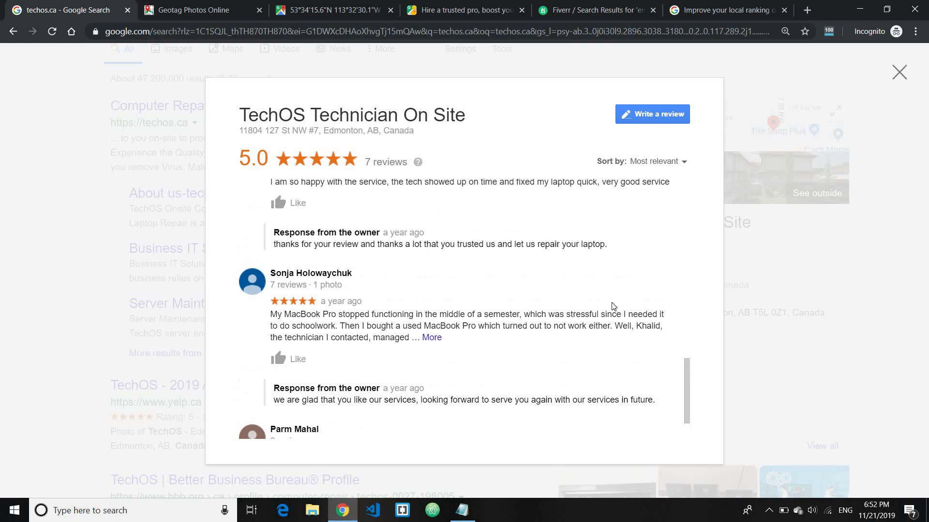
scroll(613, 311, "up", 10)
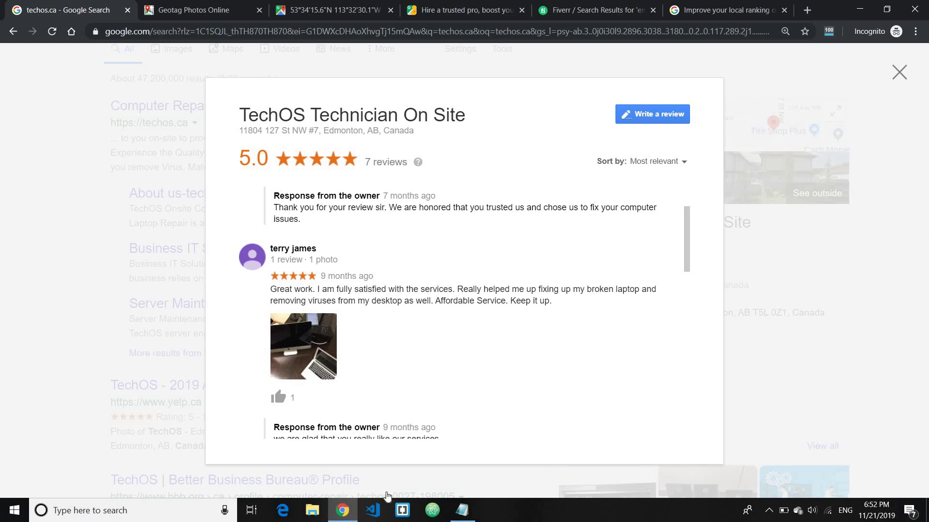
- Highlight tip 5 'Hire Google street views camera man' in Notepad, then hide the notes and close the reviews overlay
left_click(462, 511)
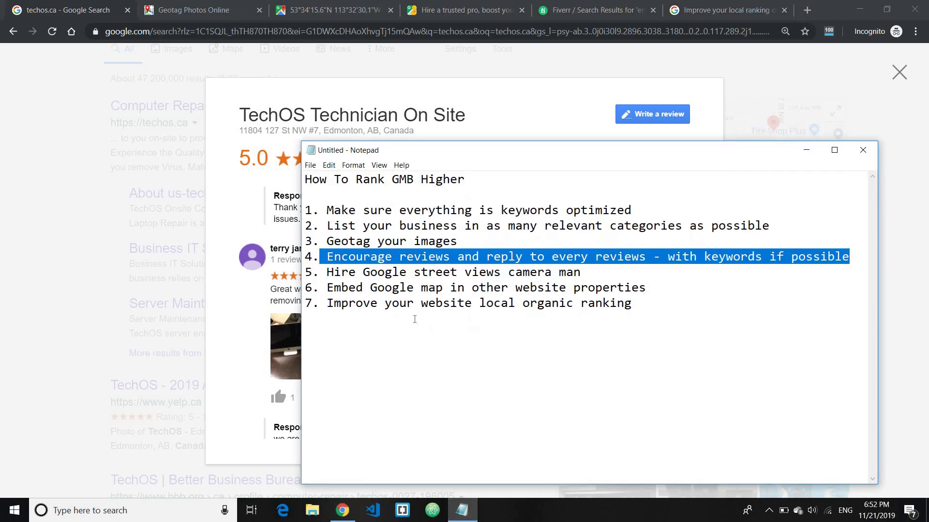
key("ctrl+End")
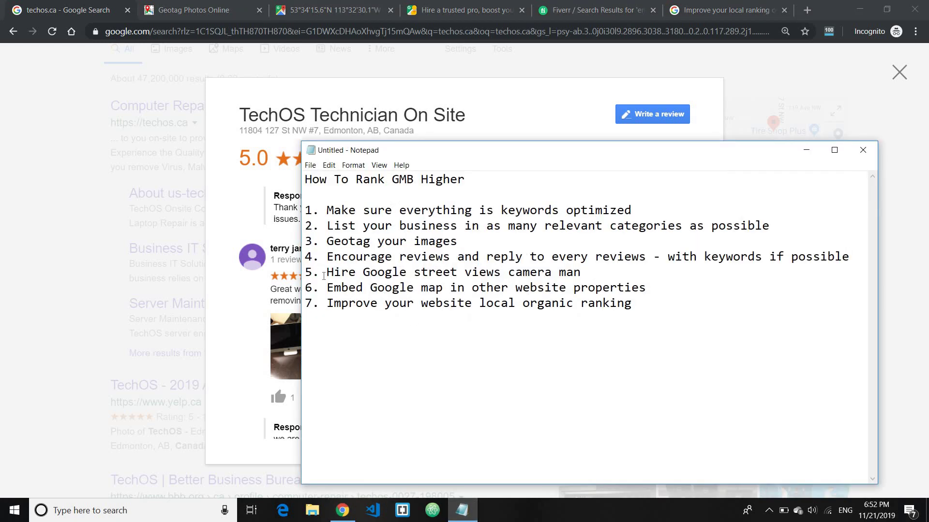
left_click_drag(320, 274, 585, 274)
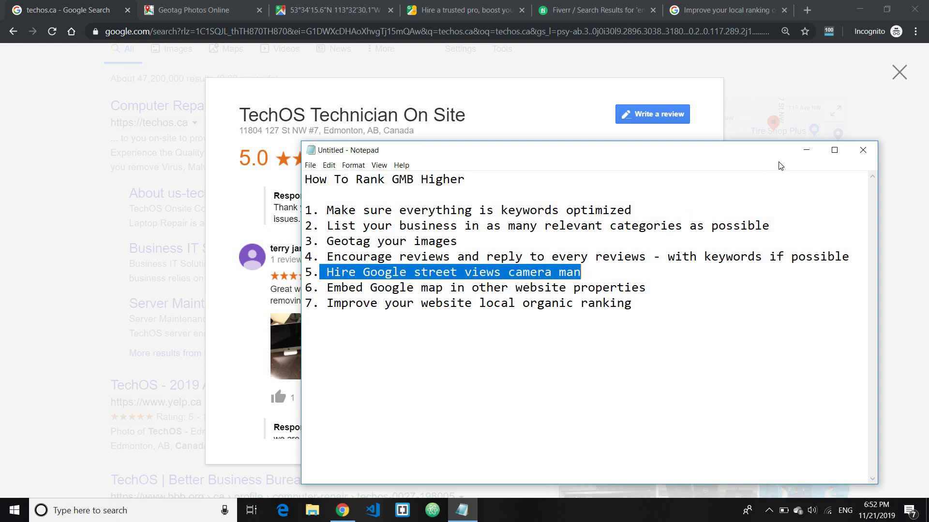
left_click(806, 150)
left_click(899, 72)
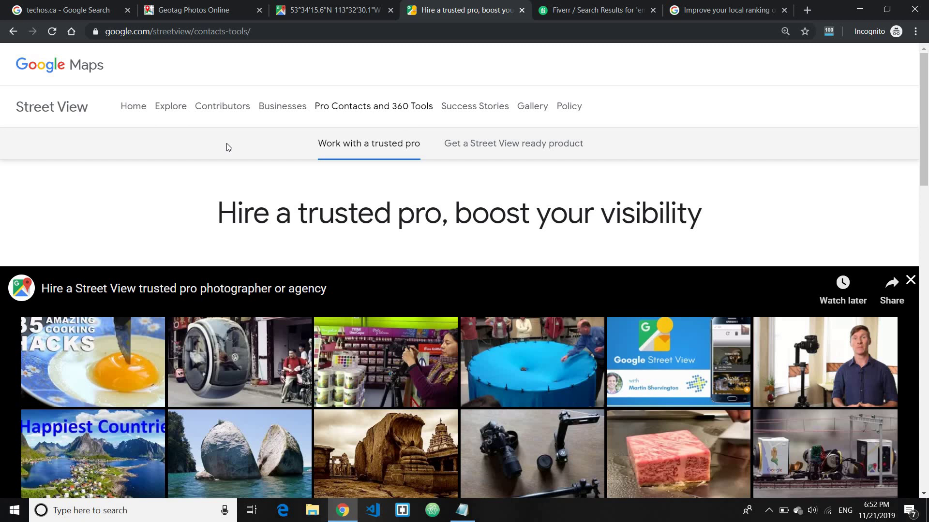
- Play the trusted pro video from 0:07, pause it at 0:44, and dismiss the suggested videos
scroll(233, 336, "down", 3)
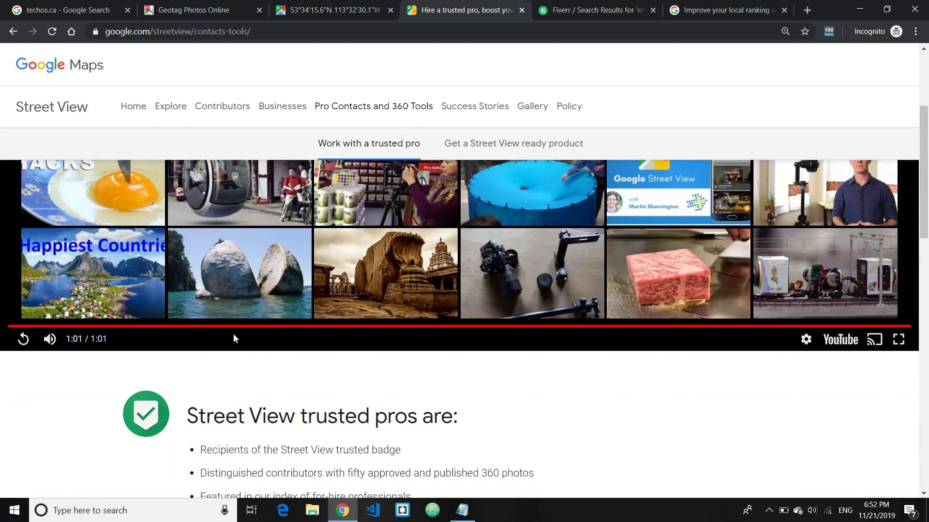
left_click(121, 326)
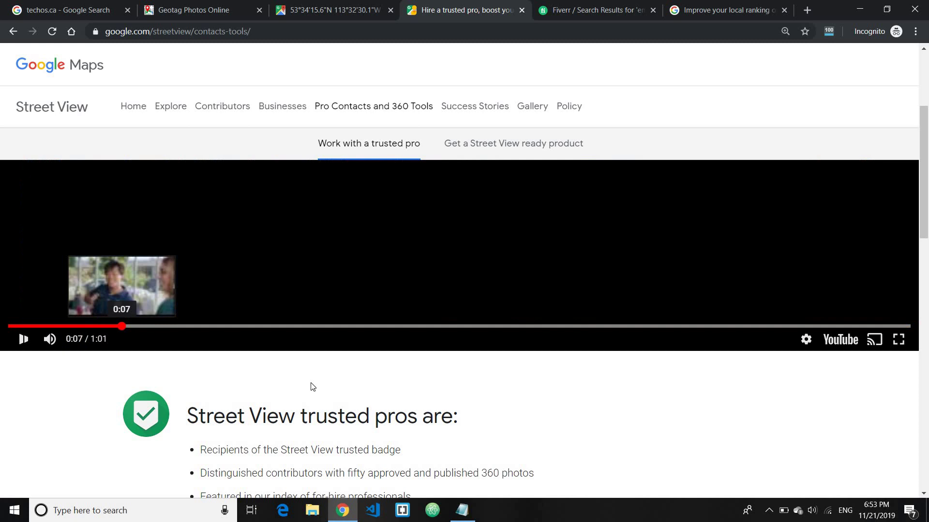
scroll(318, 439, "up", 1)
left_click(210, 354)
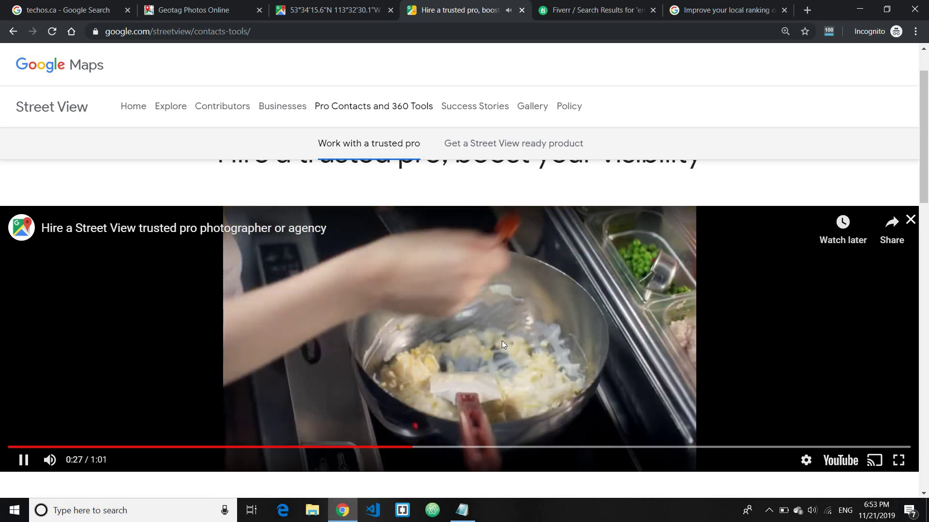
scroll(501, 340, "up", 1)
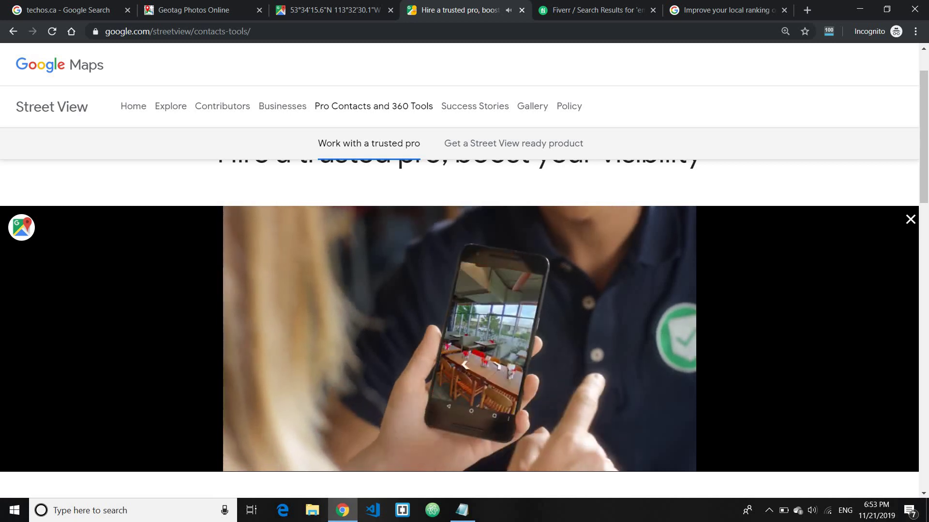
left_click(431, 330)
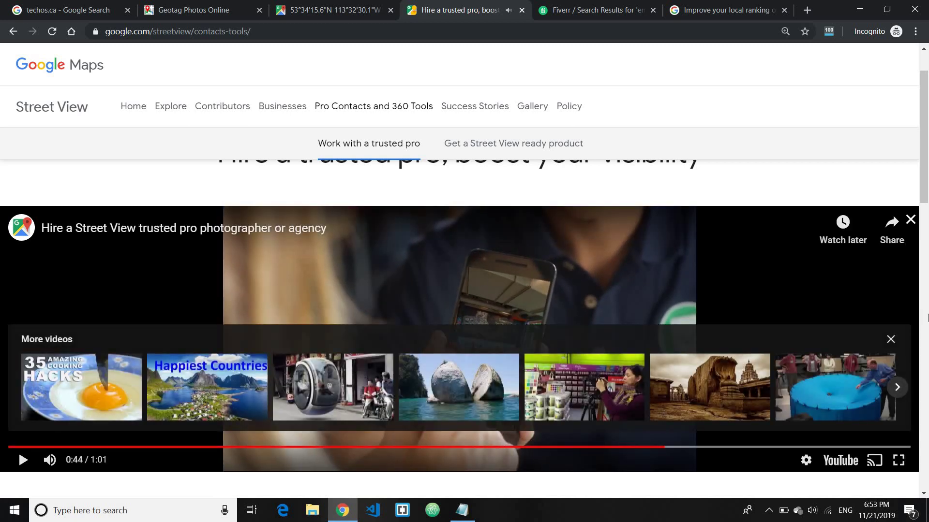
left_click(890, 339)
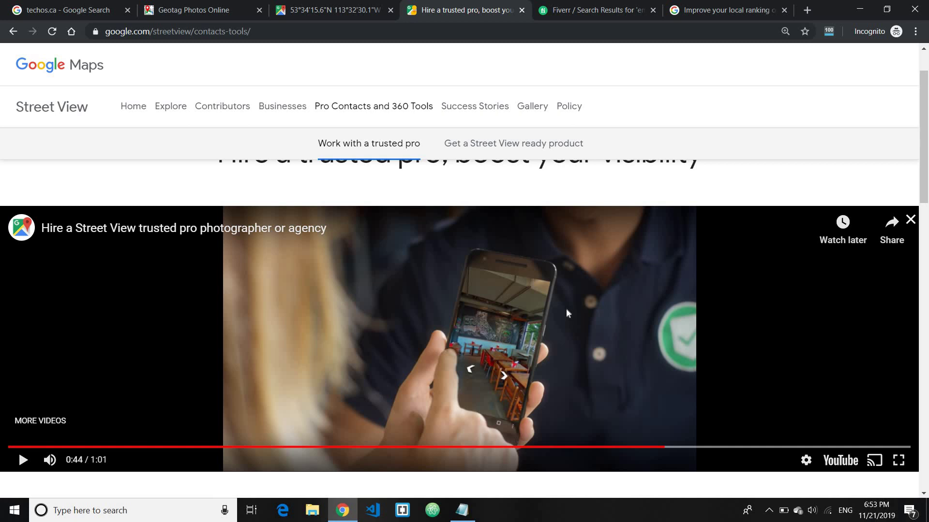
scroll(517, 237, "up", 1)
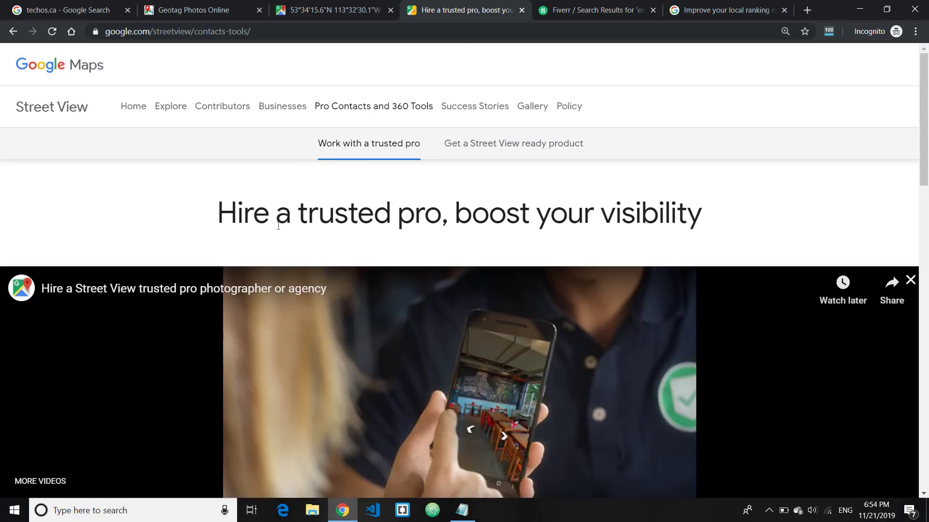
- Highlight the 'Hire a trusted pro, boost your visibility' heading and select the page's web address
left_click_drag(711, 215, 243, 223)
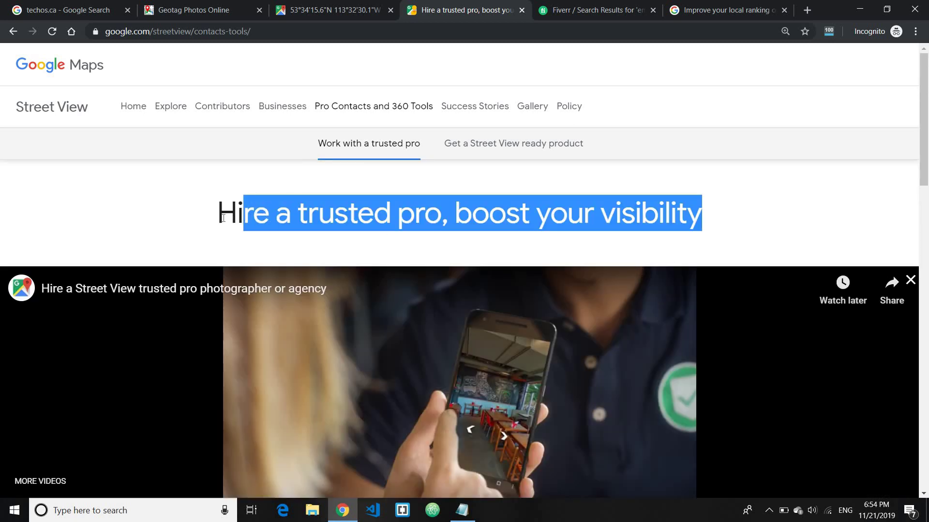
left_click(195, 214)
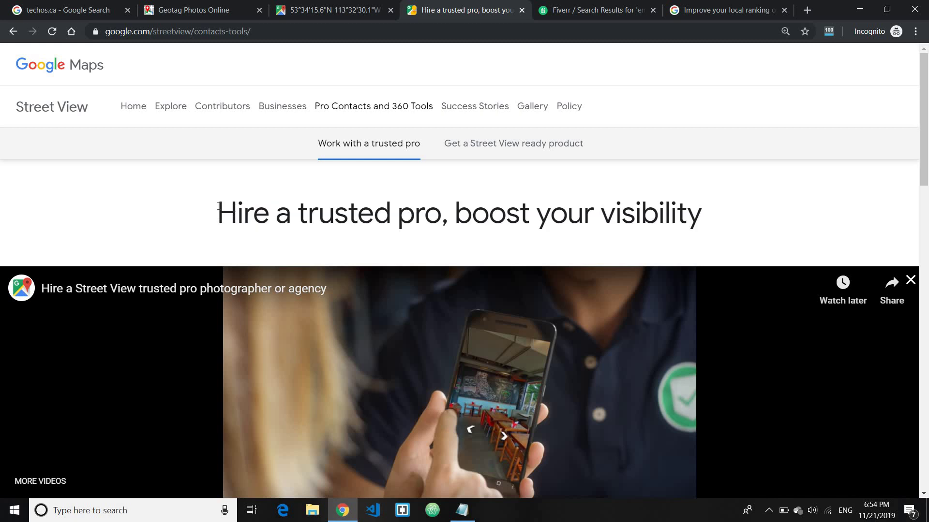
left_click_drag(218, 212, 705, 211)
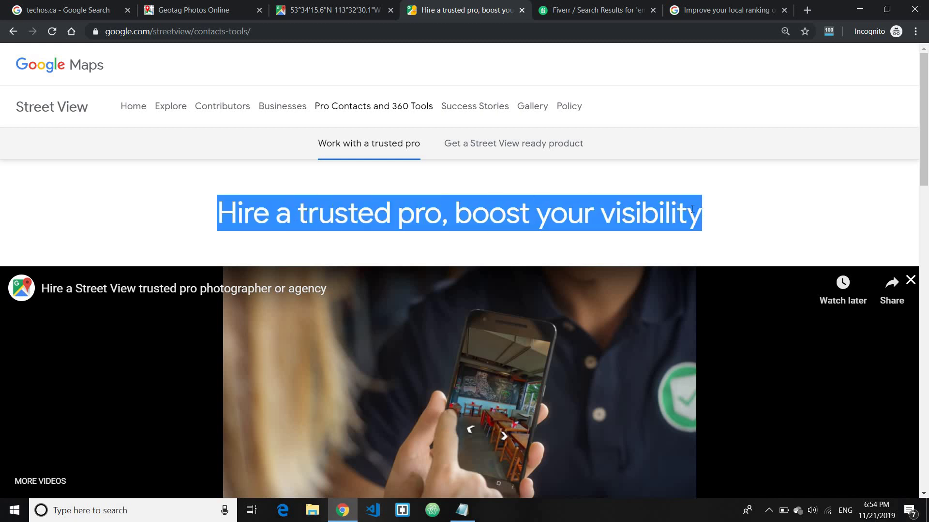
scroll(231, 196, "down", 2)
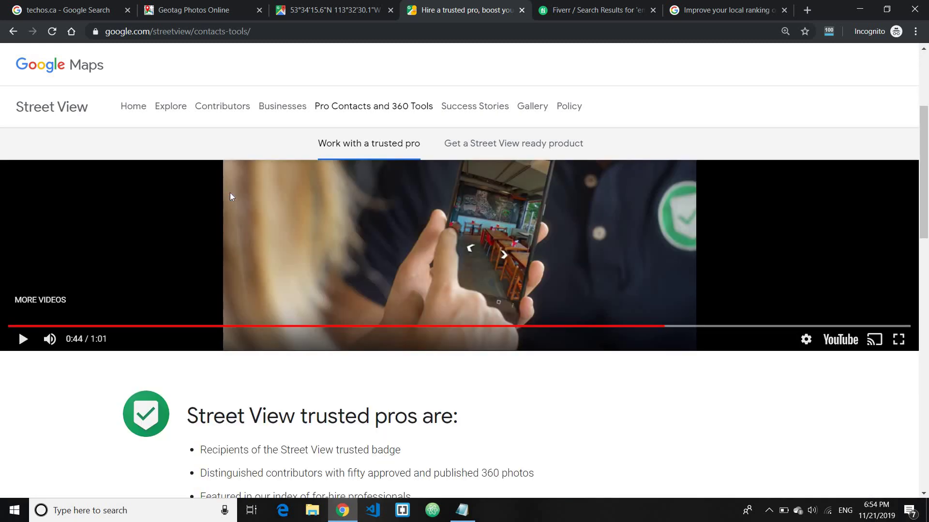
scroll(265, 305, "up", 2)
left_click(209, 221)
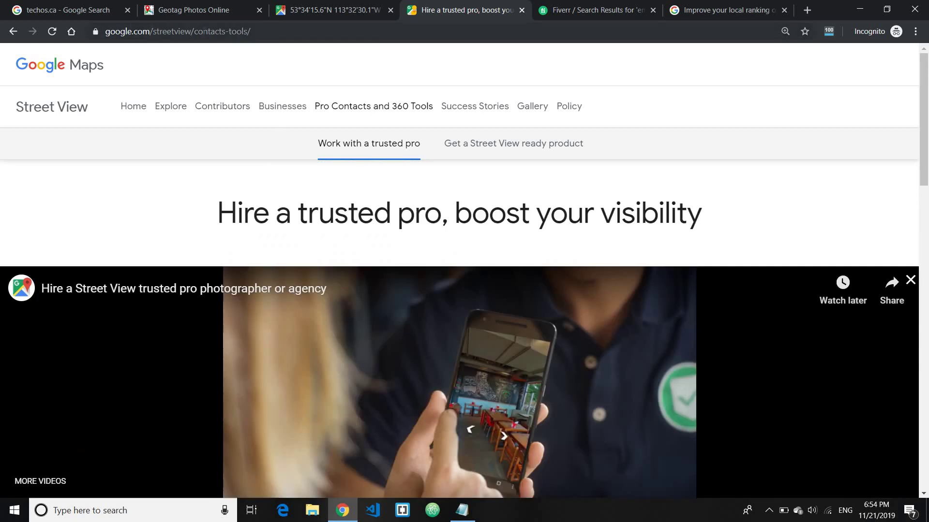
left_click(261, 31)
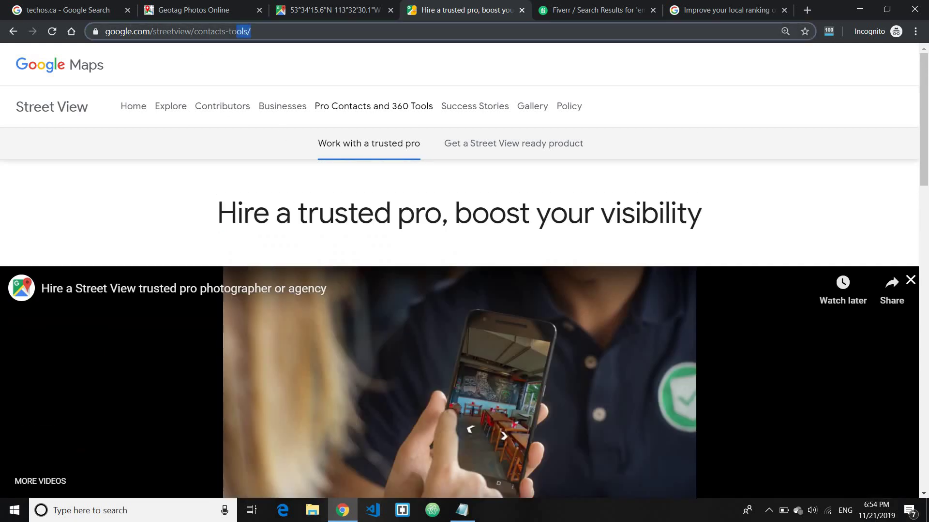
left_click(461, 510)
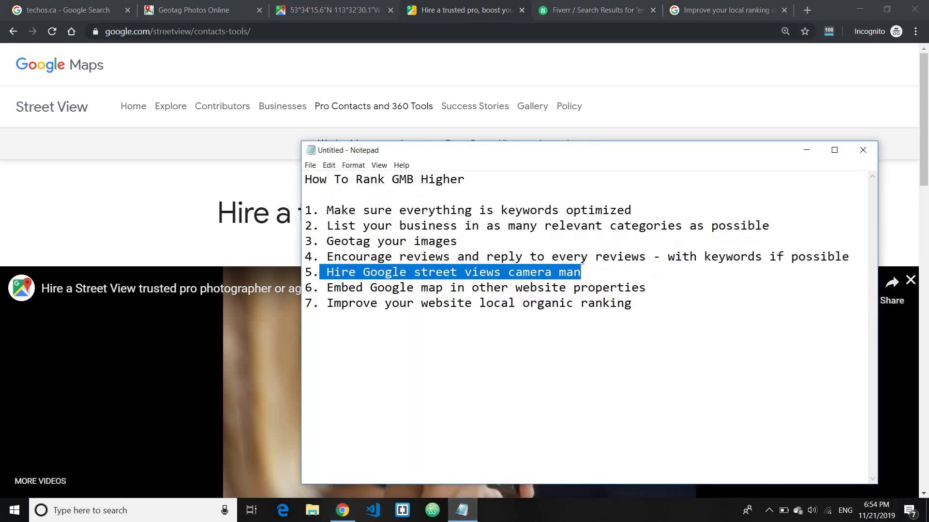
- Highlight tip 5 (street views camera man) and tip 6 (map embedding) in Notepad, then minimize the notes
left_click_drag(580, 272, 329, 266)
left_click(347, 275)
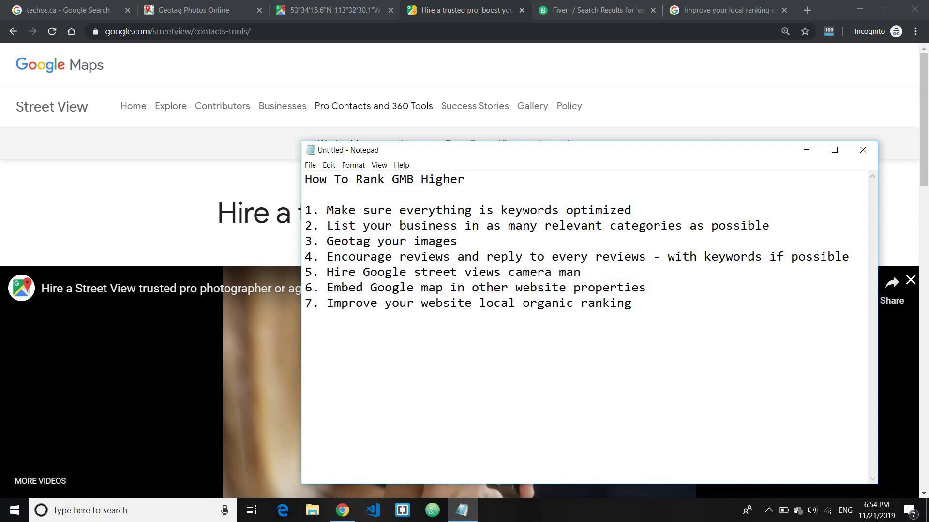
left_click_drag(326, 288, 646, 287)
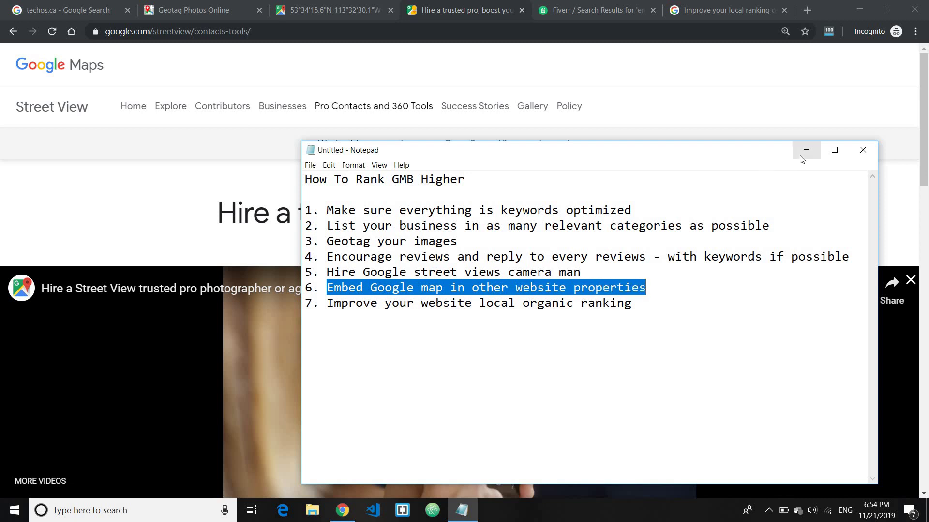
left_click(668, 276)
left_click_drag(646, 288, 320, 288)
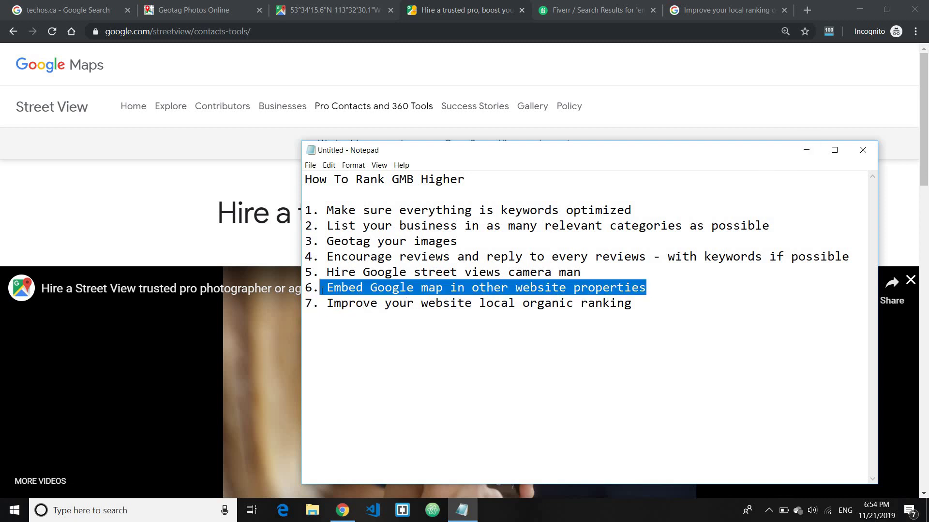
left_click(806, 151)
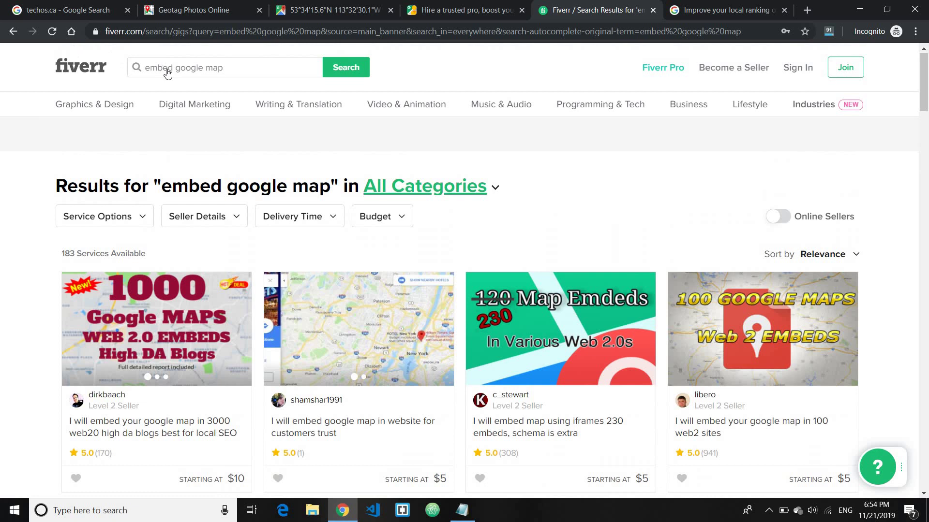
- Focus the 'embed google map' query and scroll through Fiverr's 183 results
left_click(188, 68)
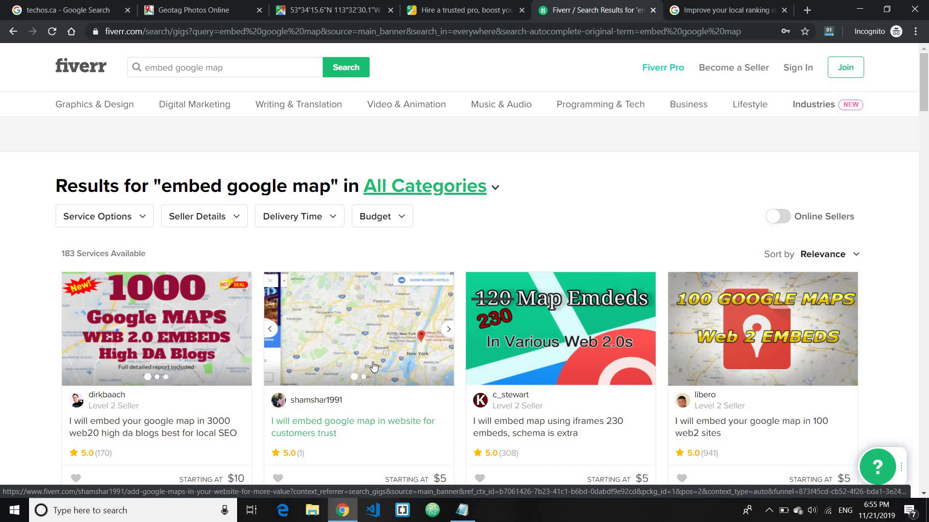
scroll(87, 417, "down", 3)
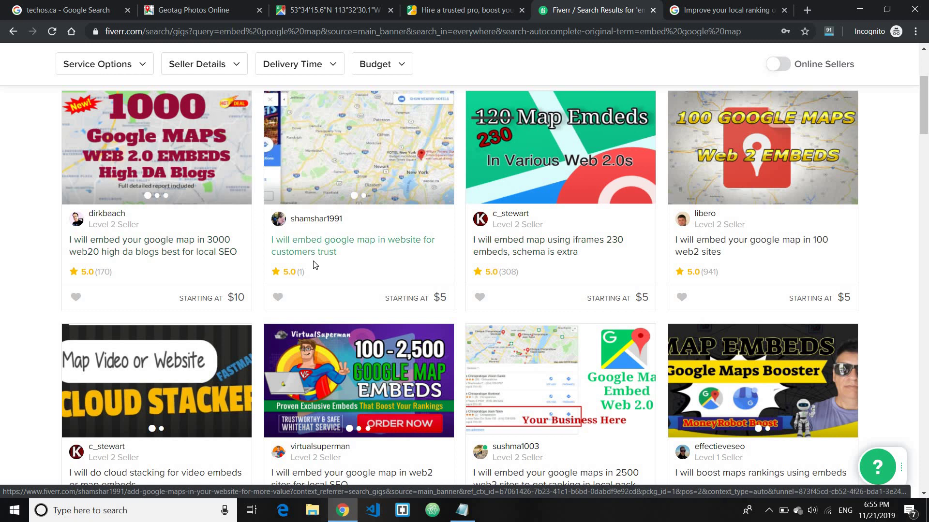
scroll(145, 217, "up", 1)
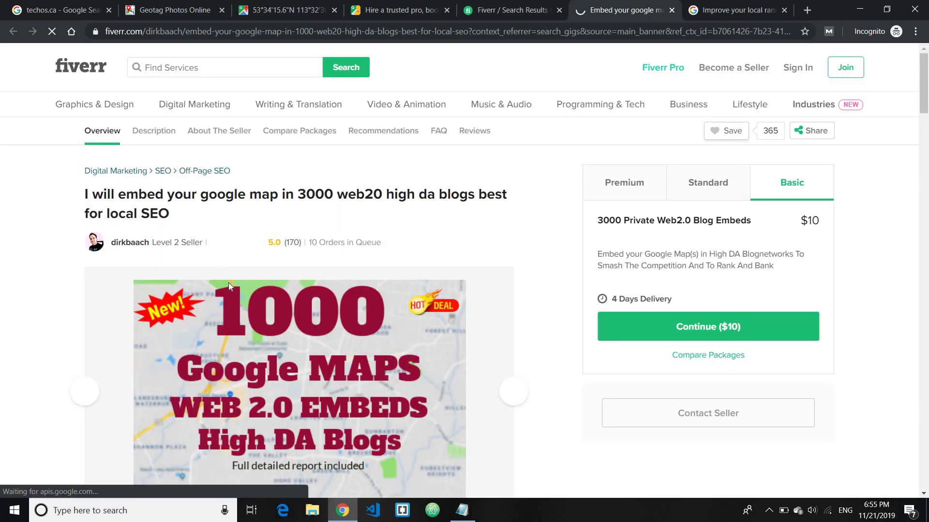
- Scroll the gig page and highlight the Basic package's 3000 private blog embeds
scroll(337, 329, "down", 5)
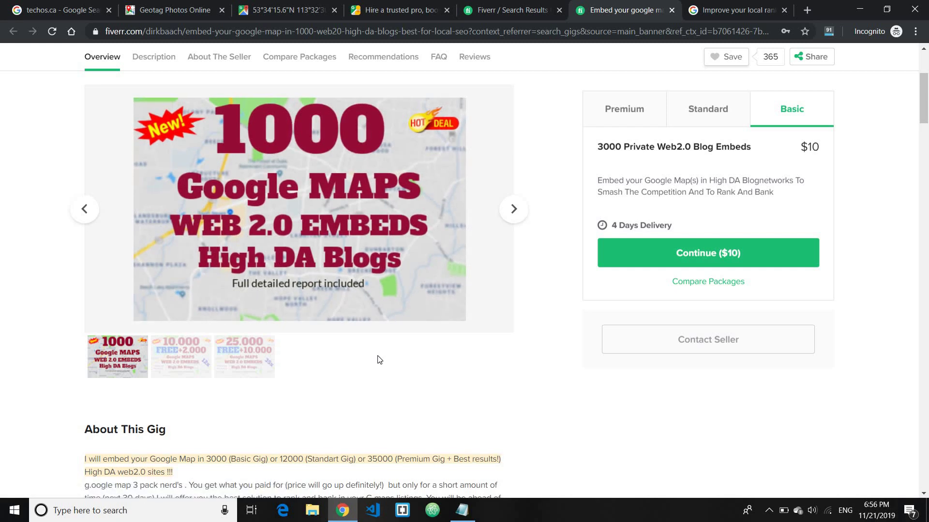
scroll(378, 360, "down", 9)
scroll(294, 356, "down", 3)
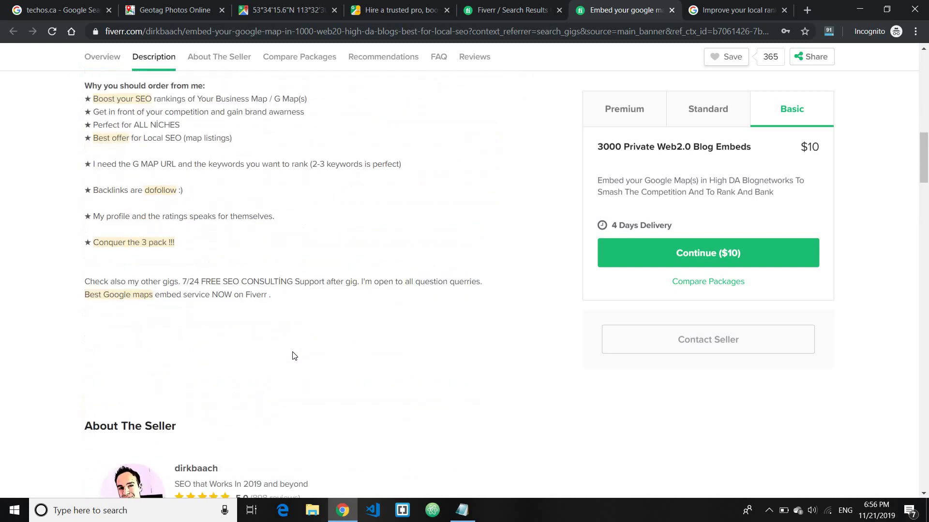
scroll(295, 356, "down", 9)
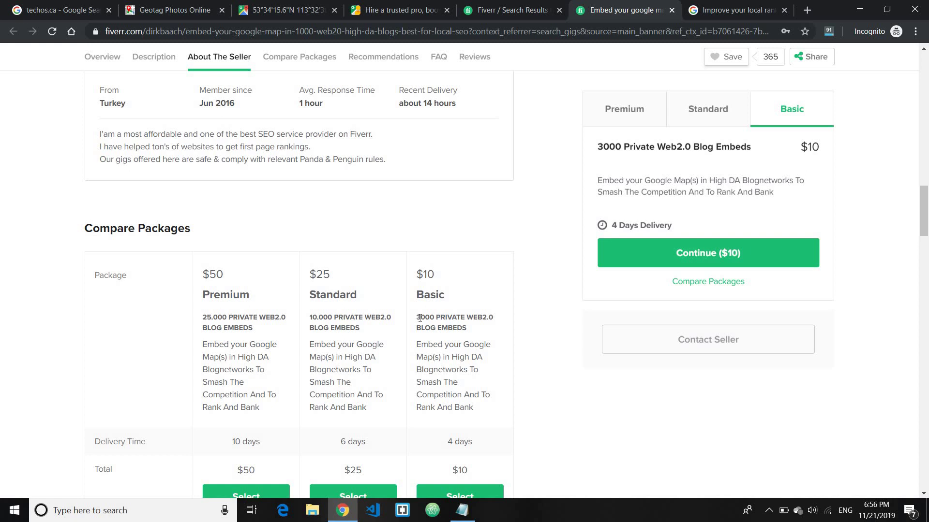
left_click_drag(416, 317, 491, 332)
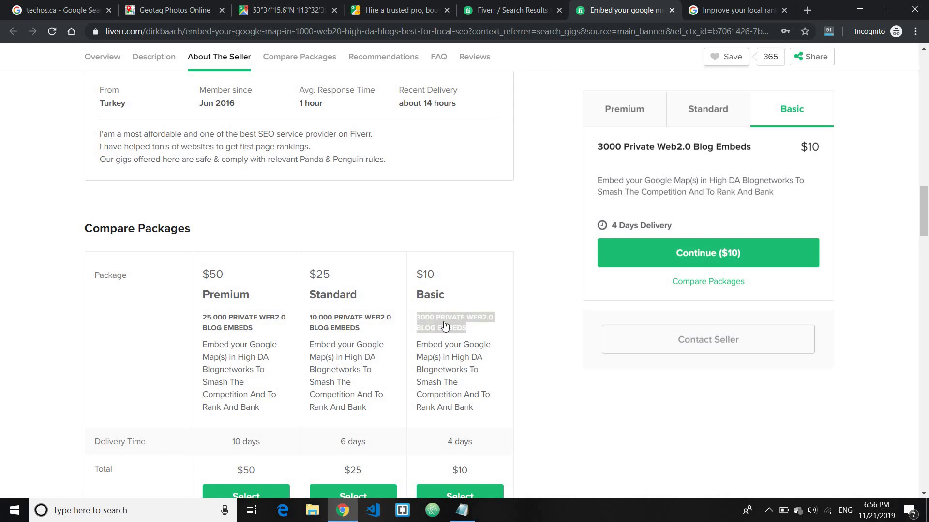
- Scroll through the rest of the gig page, then return to the 'embed google map' results tab
scroll(363, 347, "down", 12)
scroll(155, 255, "down", 8)
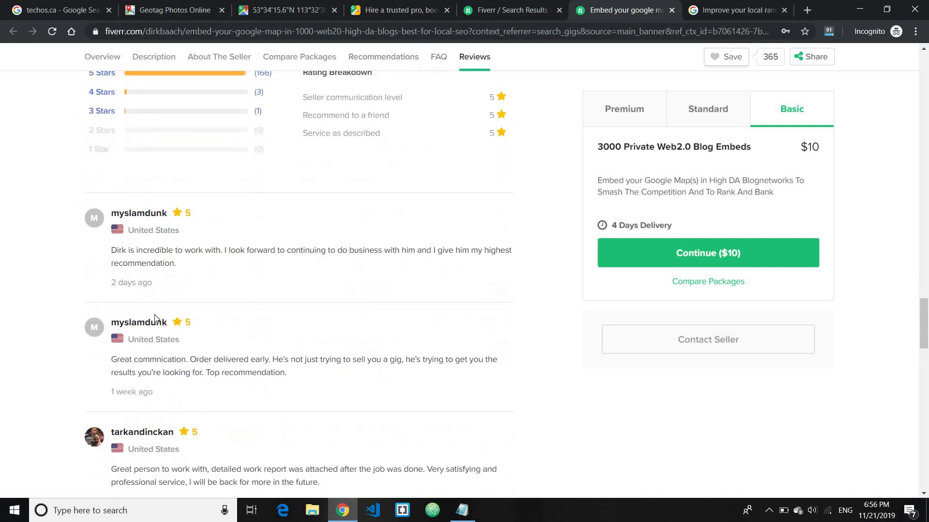
scroll(193, 251, "down", 7)
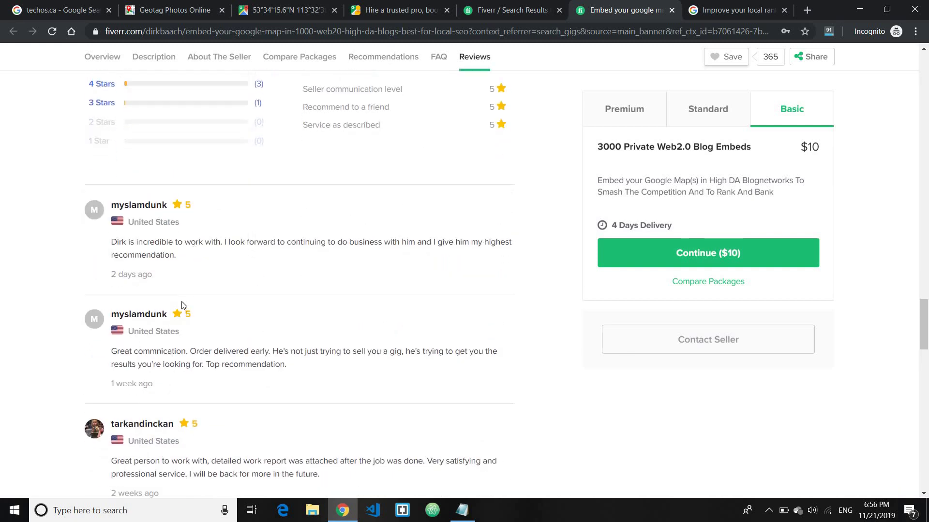
scroll(201, 297, "up", 15)
scroll(235, 334, "up", 20)
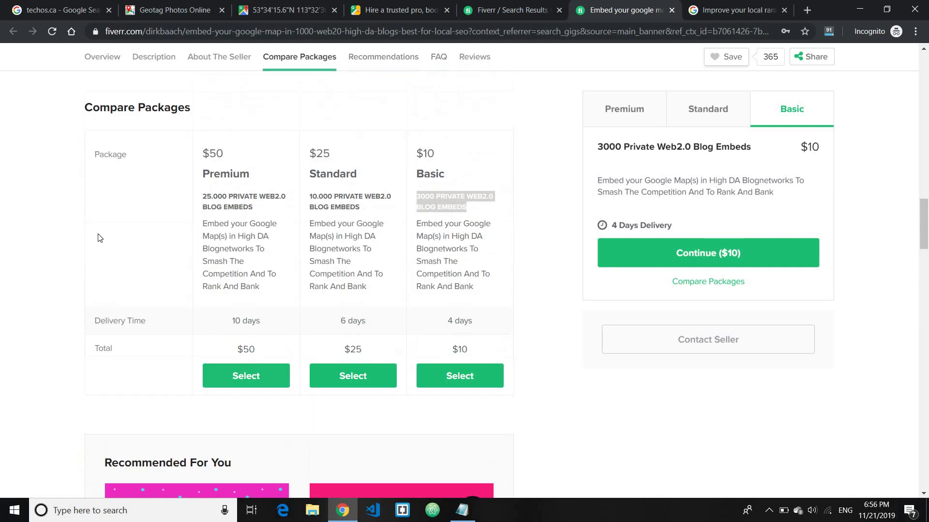
scroll(155, 411, "up", 13)
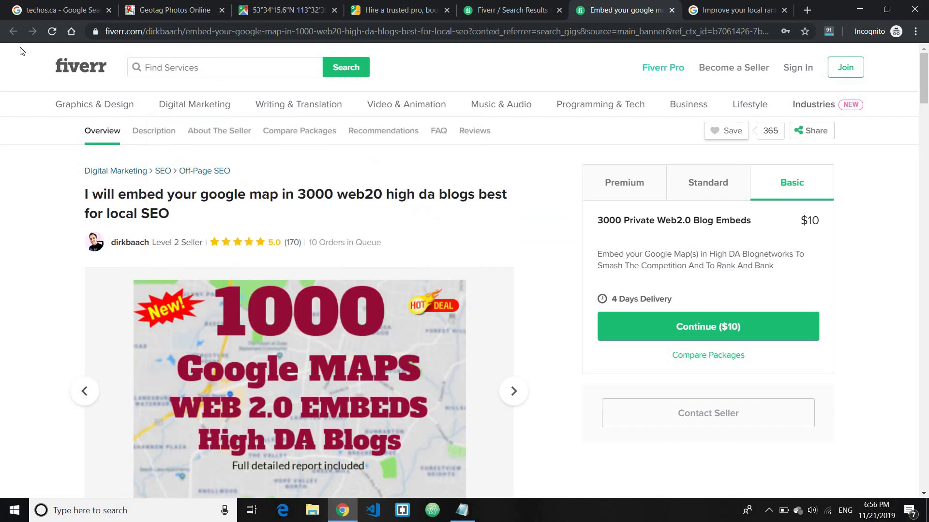
key("ctrl+shift+Tab")
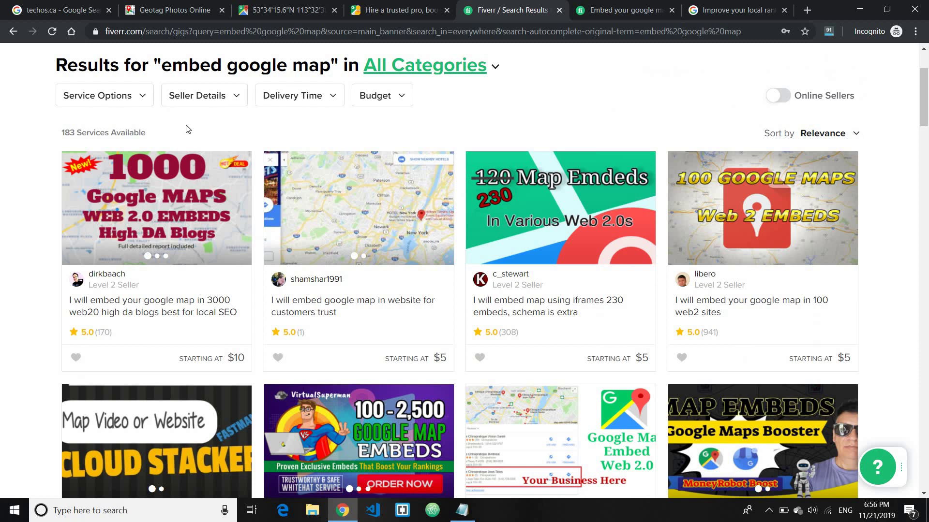
scroll(186, 128, "up", 3)
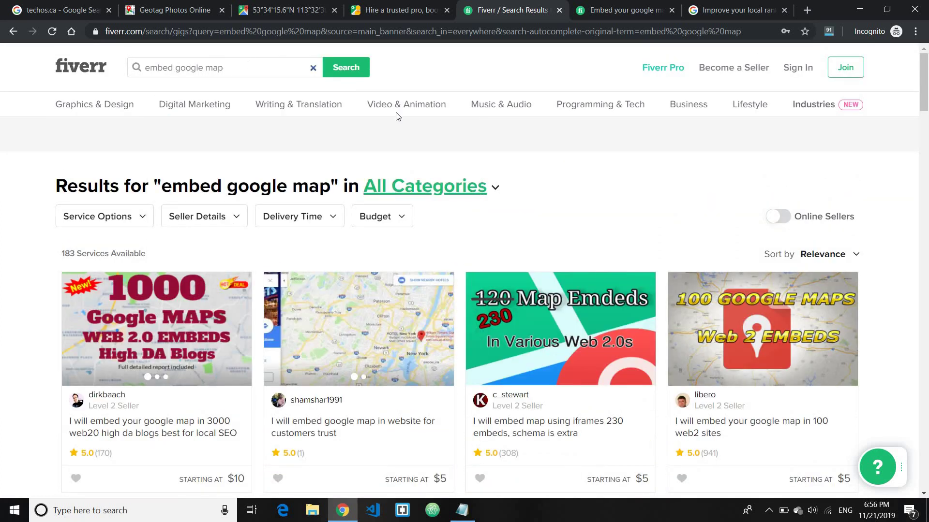
- Highlight tip 7 about local organic ranking in Notepad, then bring the Chrome window forward
left_click(462, 510)
left_click(407, 287)
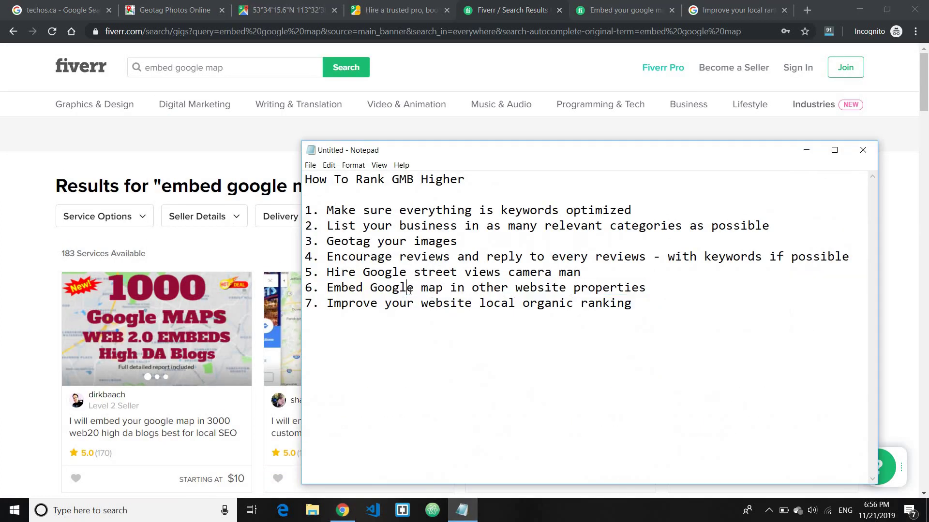
left_click_drag(327, 303, 663, 311)
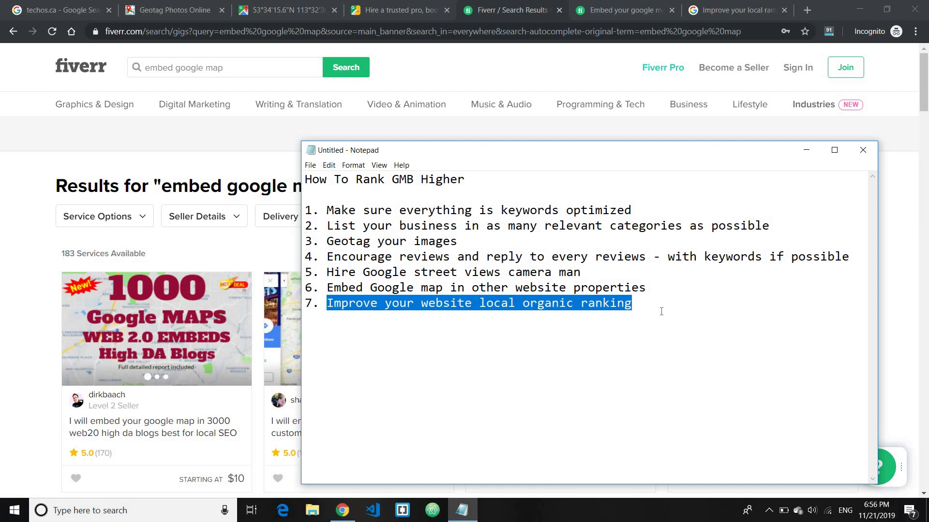
left_click(24, 224)
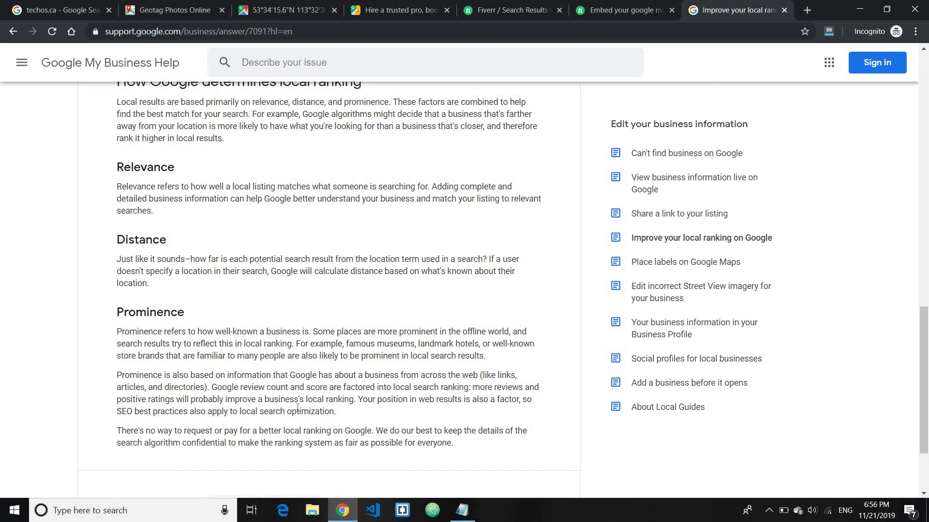
- Highlight the 'Improve your local ranking on Google' title and scroll through the article's sections
left_click_drag(181, 412, 337, 412)
scroll(154, 415, "up", 18)
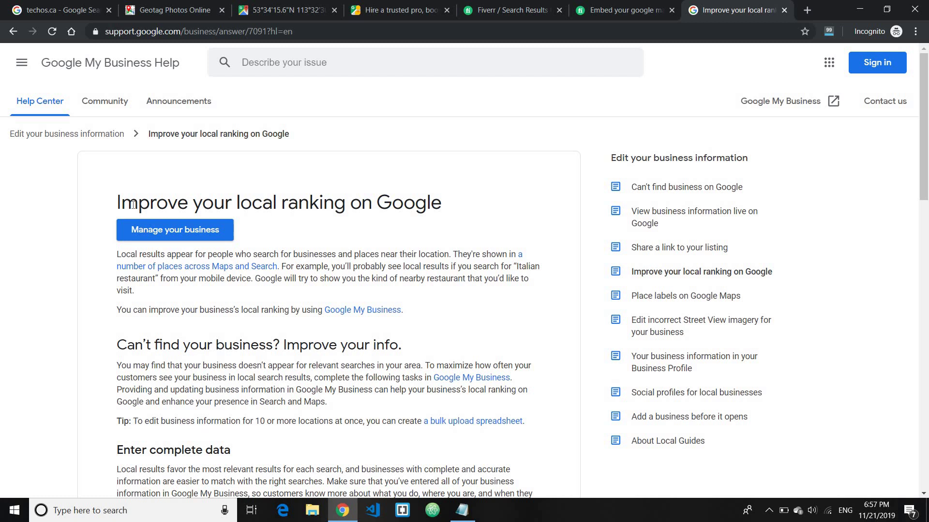
left_click_drag(106, 207, 449, 219)
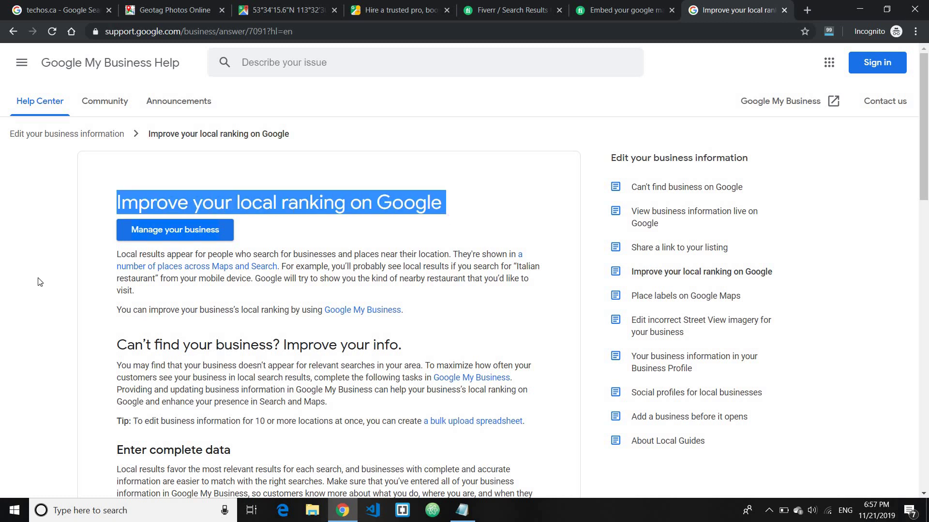
scroll(430, 287, "down", 4)
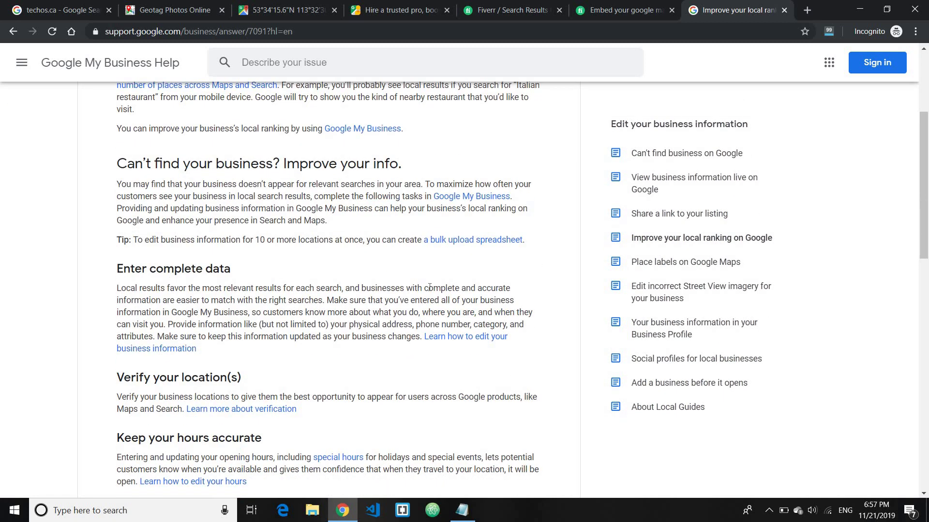
scroll(387, 346, "down", 1)
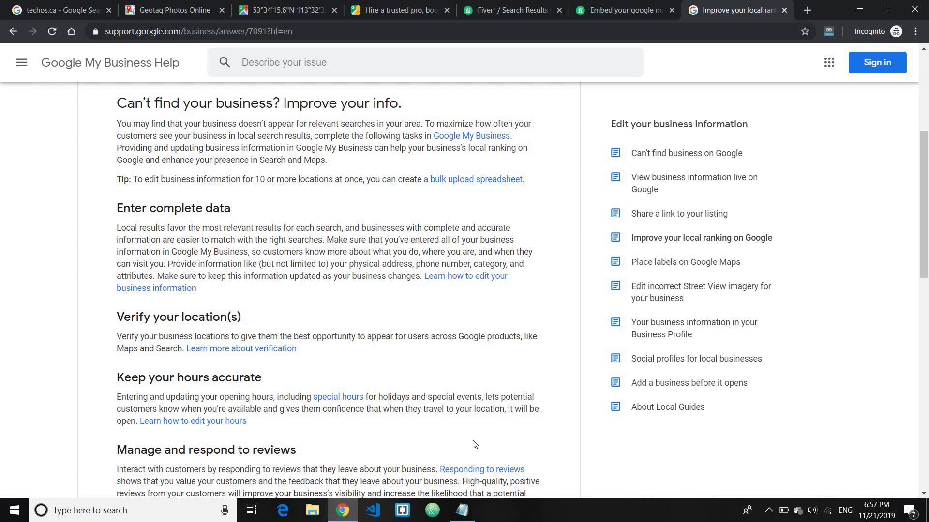
scroll(475, 444, "down", 2)
left_click(461, 511)
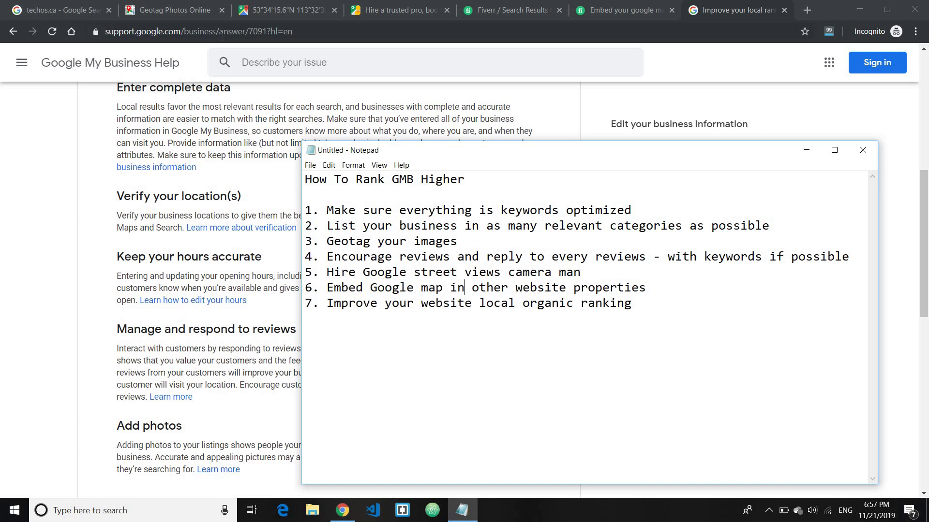
- Highlight tip 7 on local organic ranking, then reselect the whole list from 'Make' through 'ranking'
left_click(645, 293)
left_click_drag(632, 303, 326, 306)
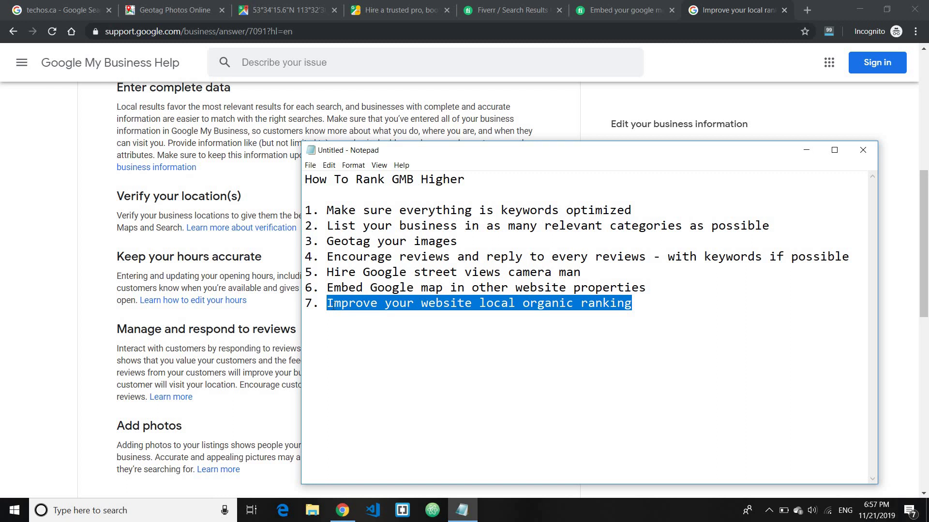
left_click(426, 208)
left_click_drag(328, 207, 640, 304)
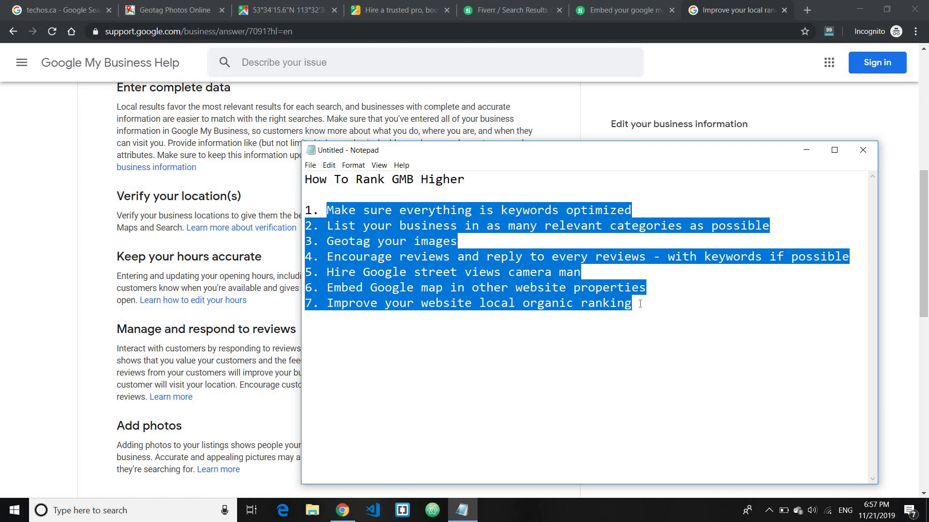